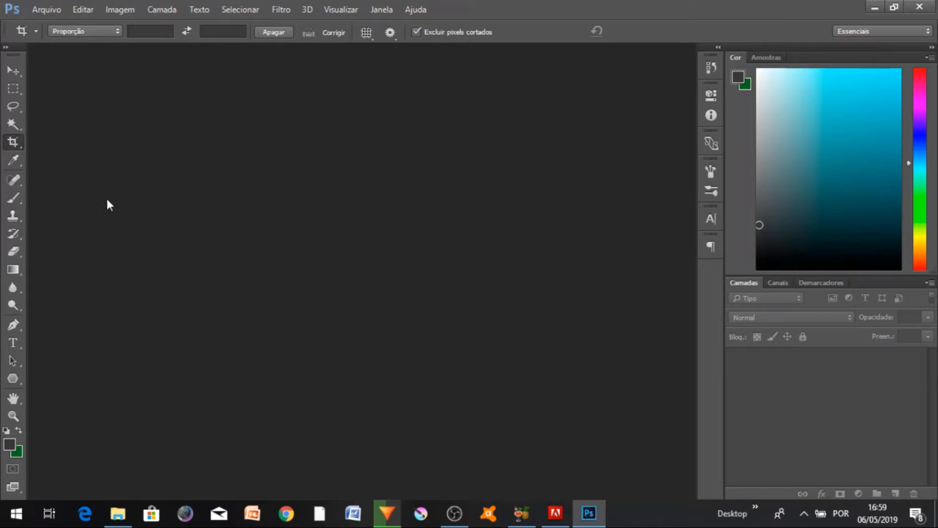
Start a WIA image import and choose the Brother MFC-J6510DW LAN scanner as the device
left_click(37, 16)
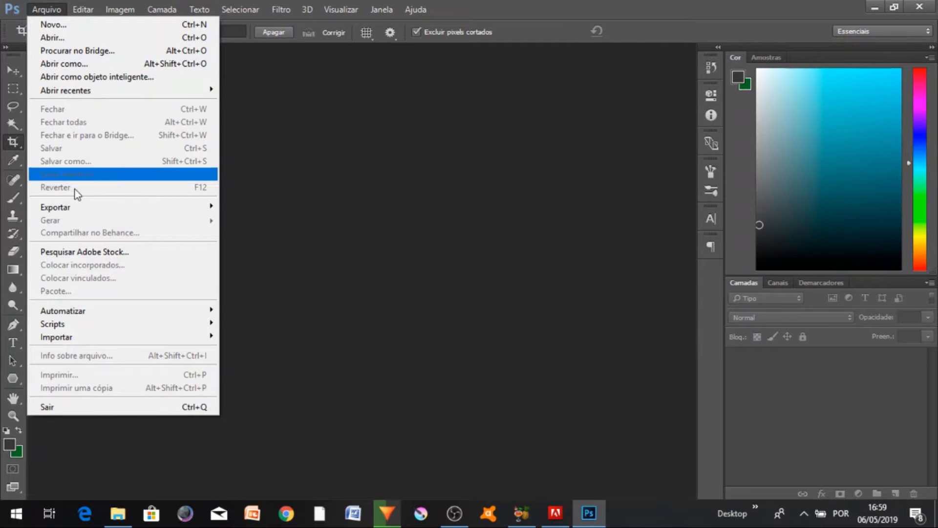
mouse_move(90, 338)
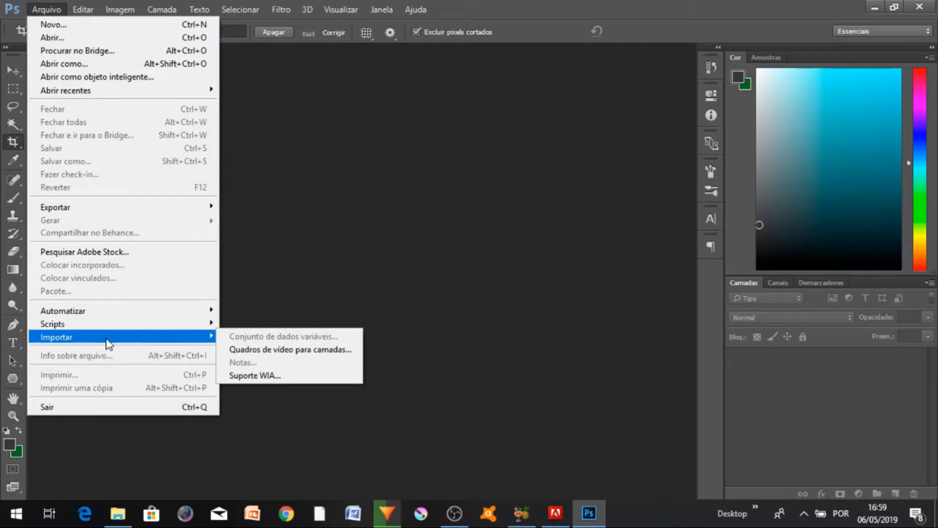
left_click(256, 377)
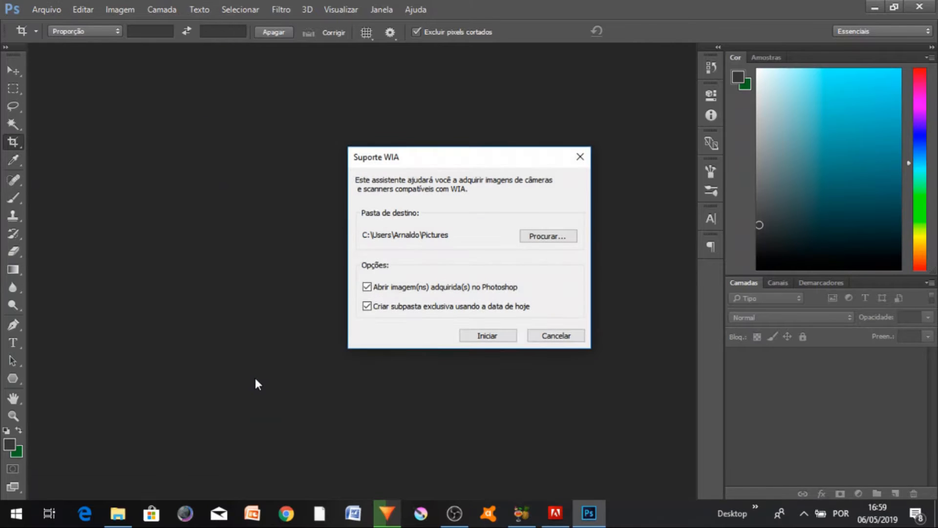
left_click(500, 337)
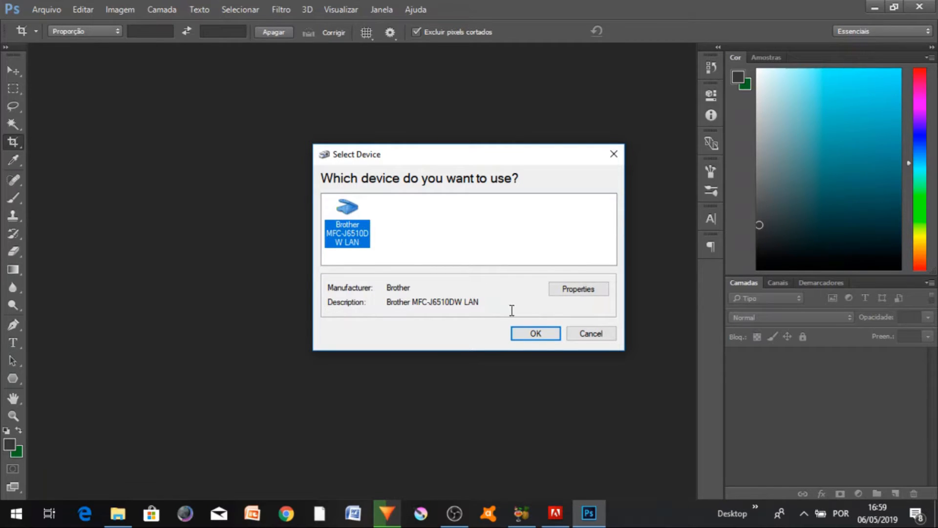
left_click(526, 337)
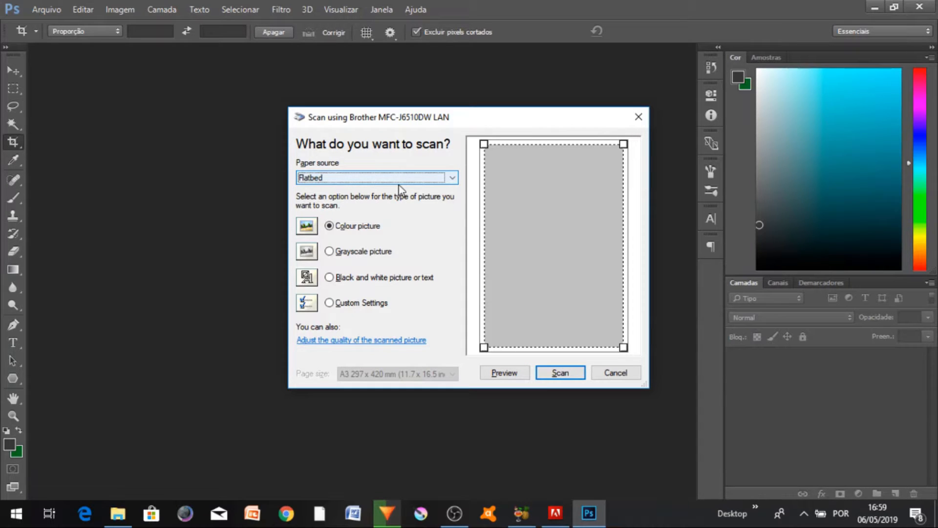
Scan the drawing as a colour picture with Flatbed as the paper source
left_click(453, 179)
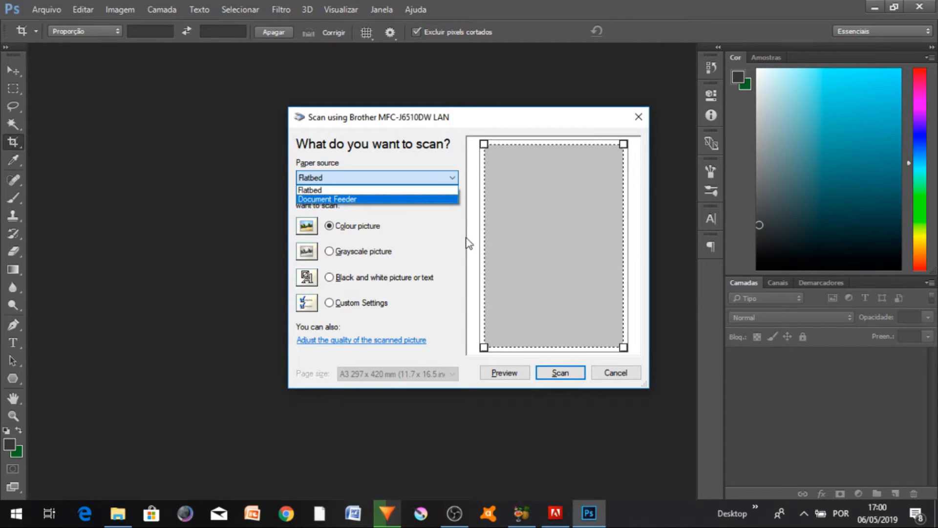
left_click(445, 242)
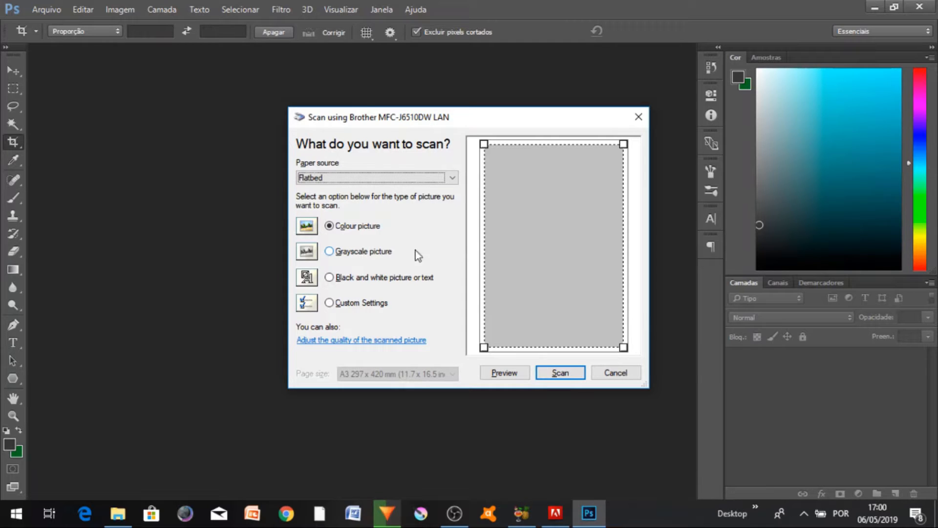
left_click(582, 374)
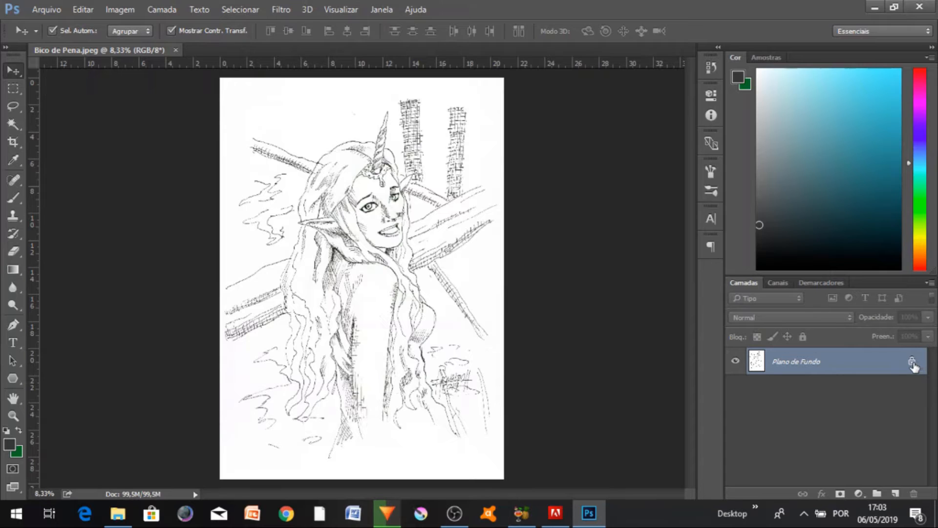
Unlock the background layer of the scanned drawing and save it to the Desktop as the Photoshop file "Bico de Pena - Colorido"
left_click(912, 362)
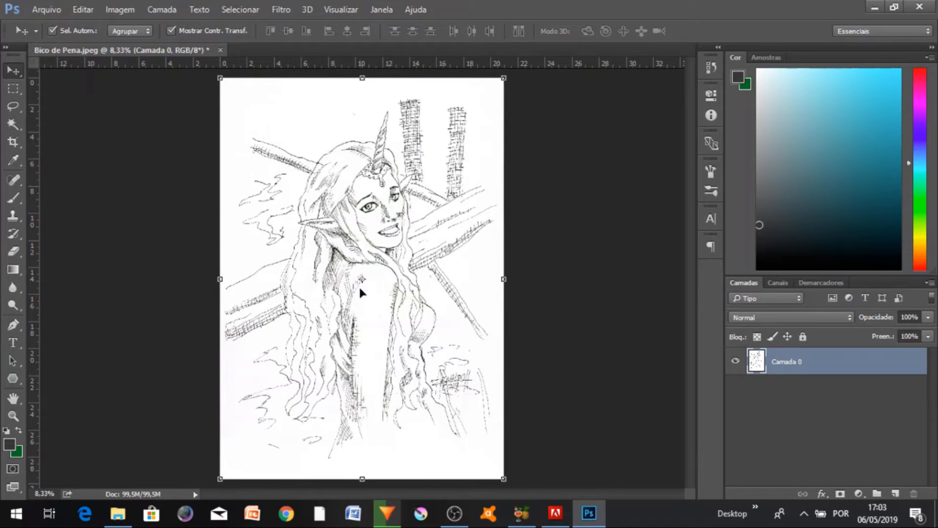
left_click(154, 248)
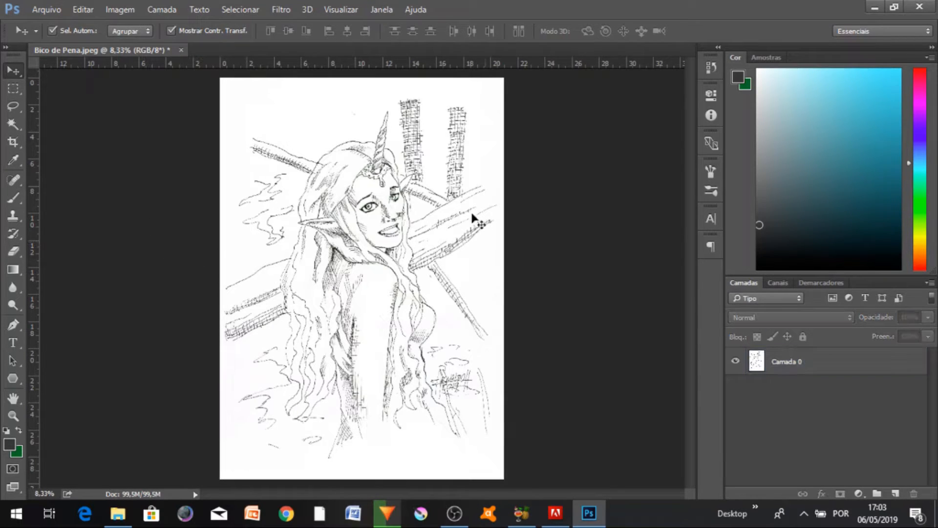
left_click(64, 7)
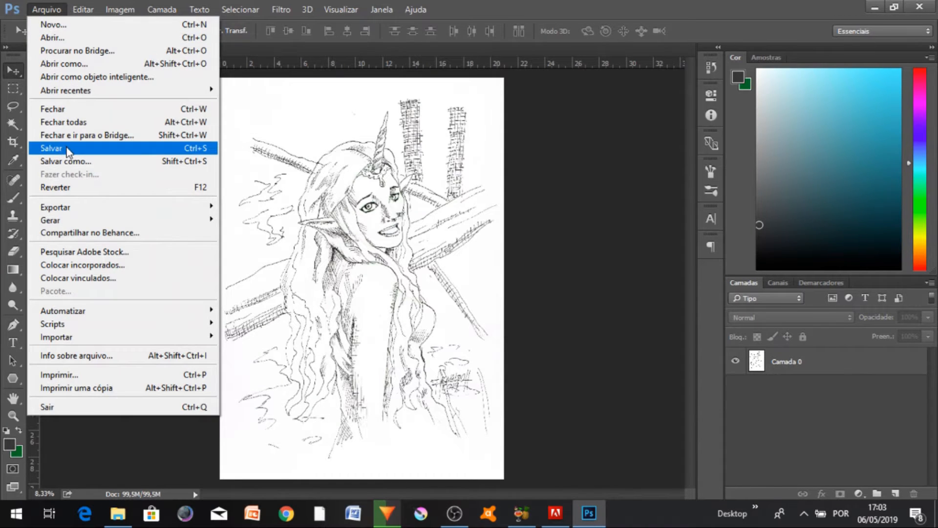
left_click(72, 161)
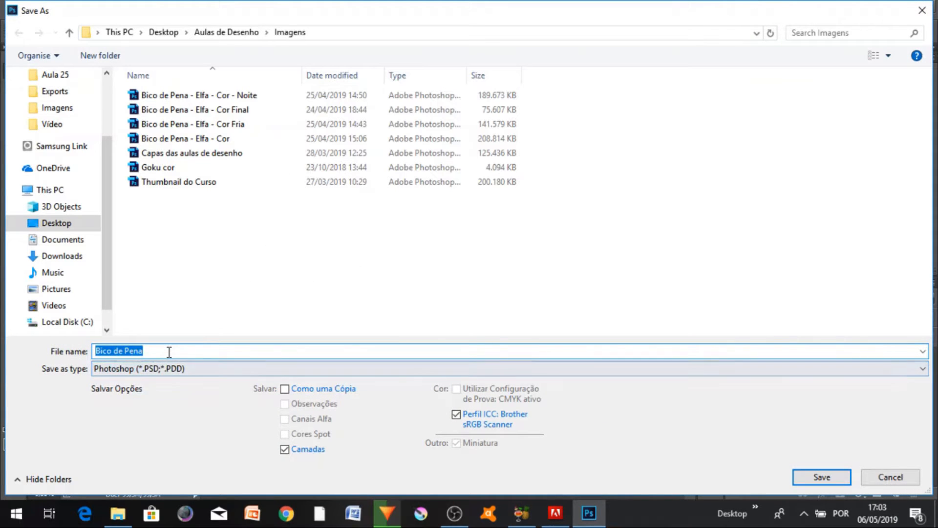
left_click(170, 352)
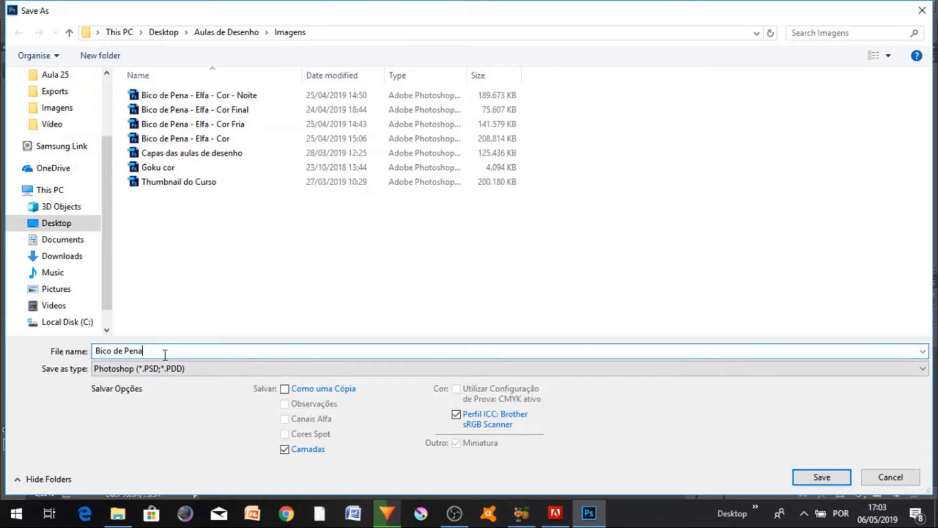
type("- Co")
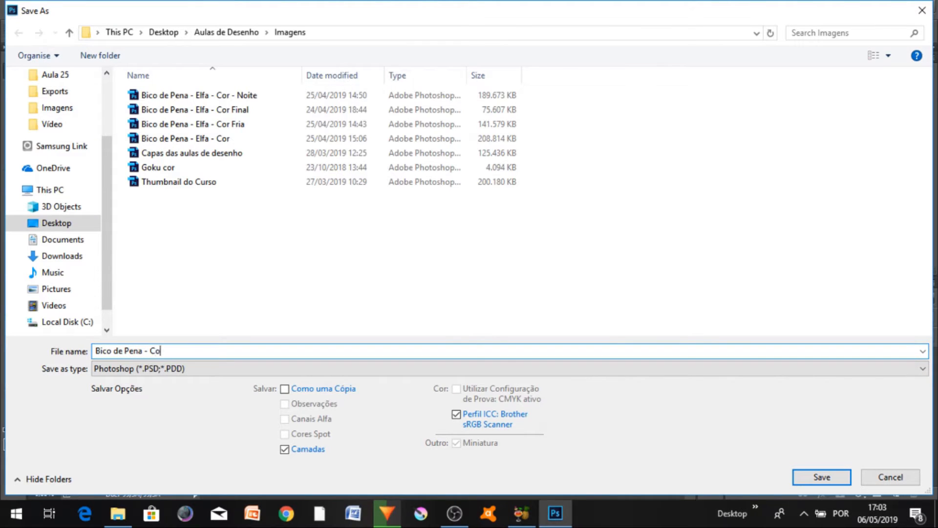
type("lorido")
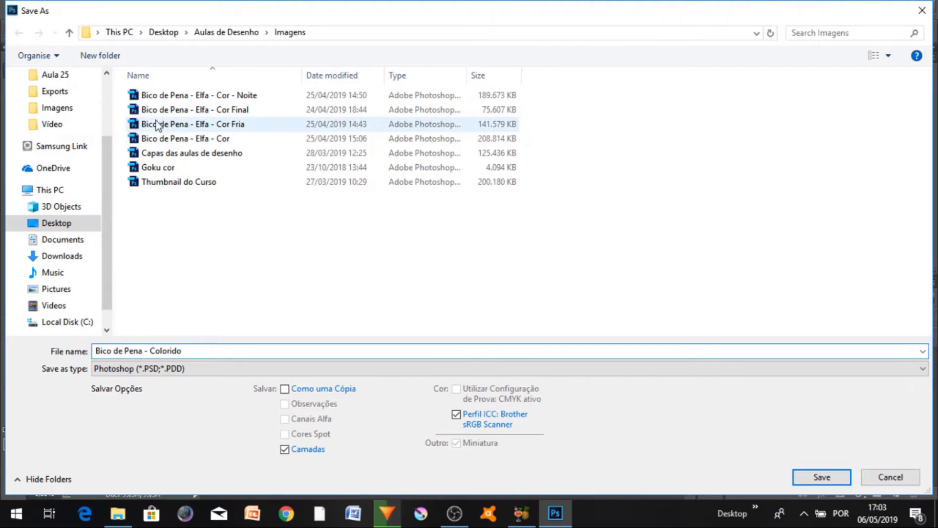
left_click(163, 33)
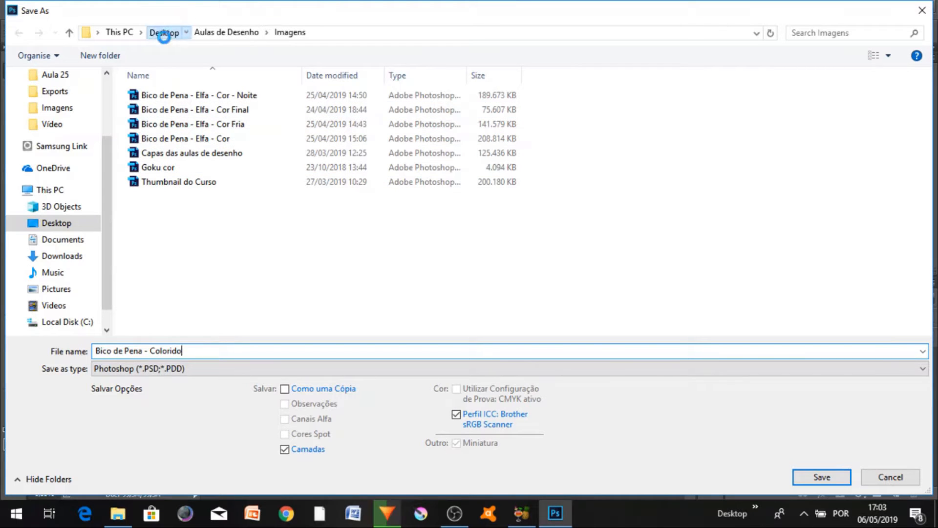
left_click(847, 474)
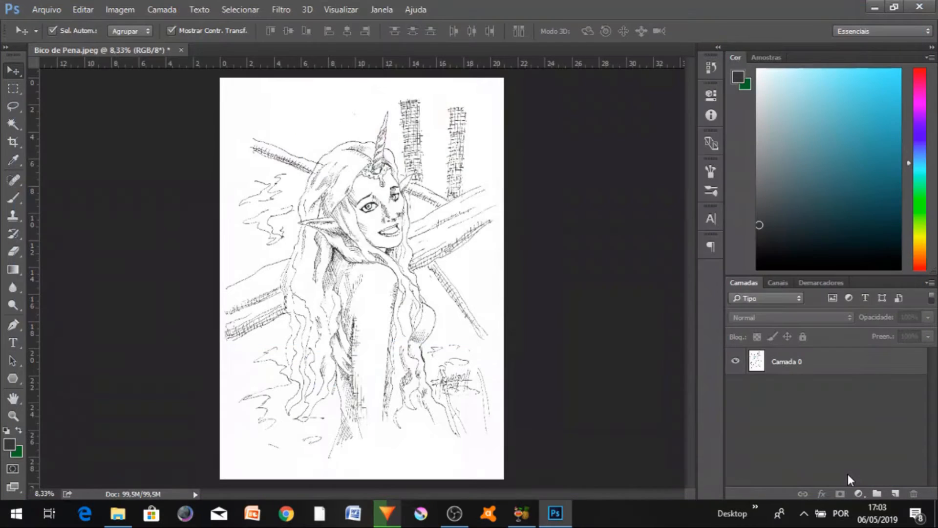
left_click(662, 153)
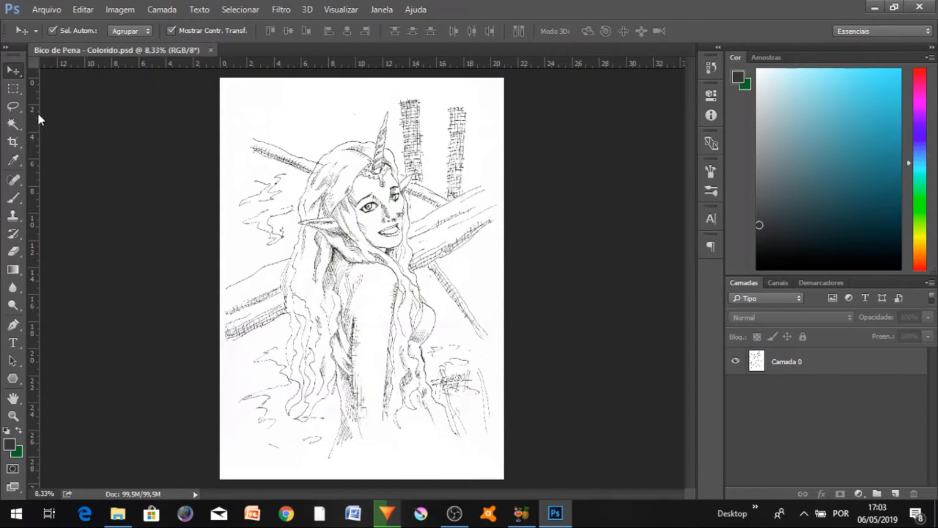
Draw a freehand Lasso selection around the elf's head
left_click(13, 106)
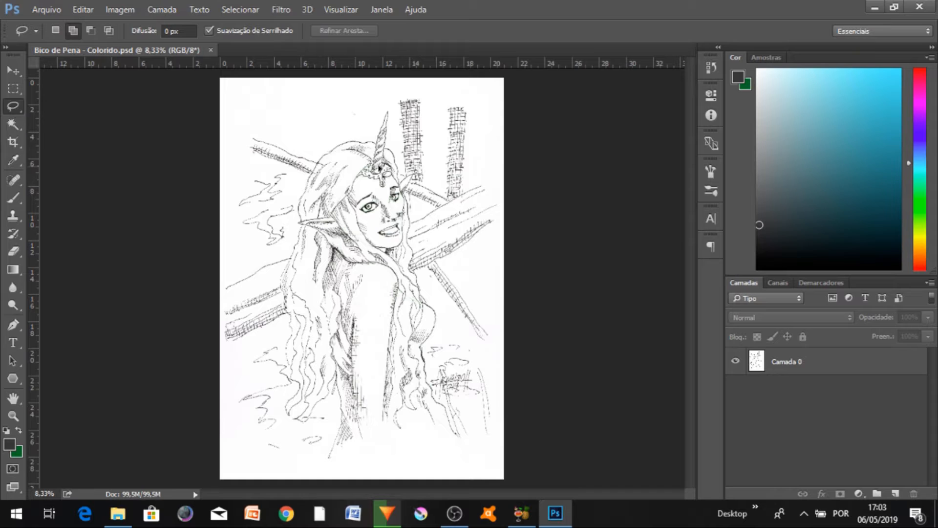
mouse_move(348, 132)
left_mouse_down()
mouse_move(318, 130)
mouse_move(277, 176)
mouse_move(334, 227)
mouse_move(408, 199)
mouse_move(401, 158)
mouse_move(377, 134)
mouse_move(349, 131)
left_mouse_up()
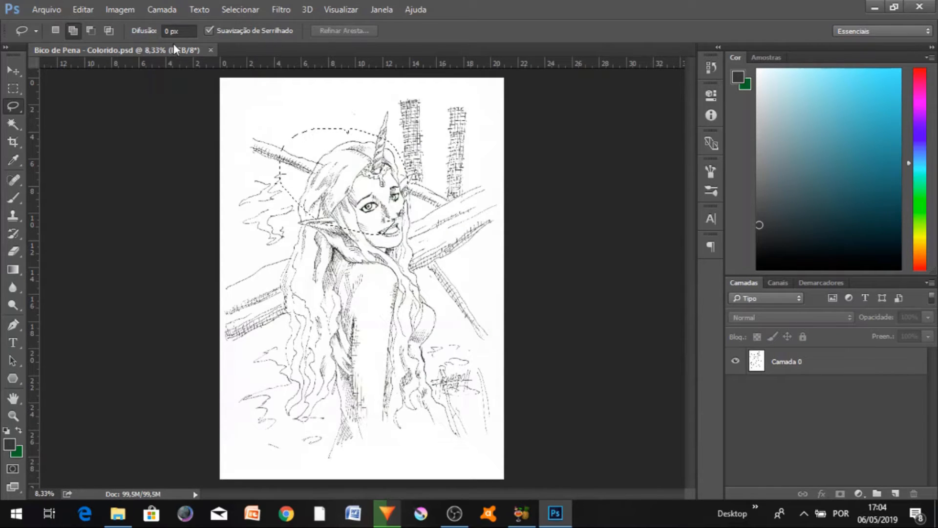
Create a new layer named "Branco" and hide the Camada 0 layer
left_click(164, 12)
mouse_move(283, 12)
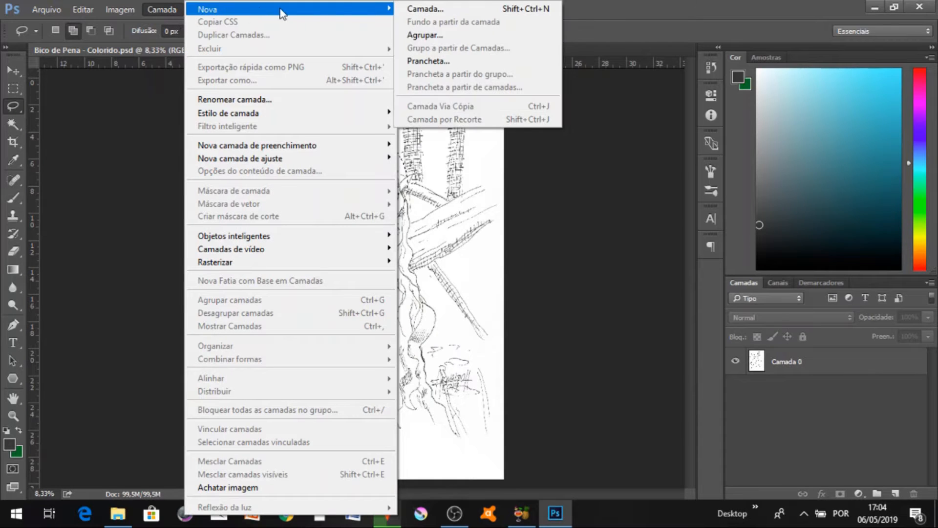
left_click(408, 11)
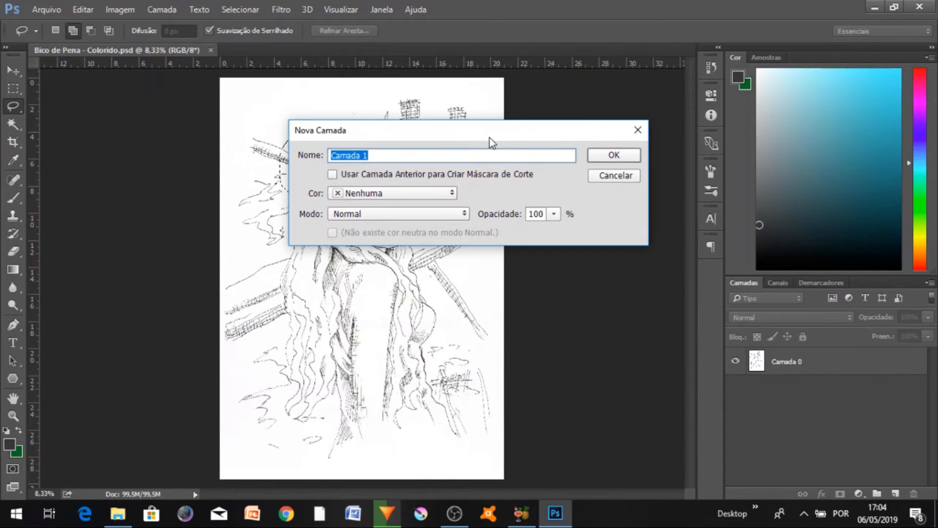
left_click(638, 154)
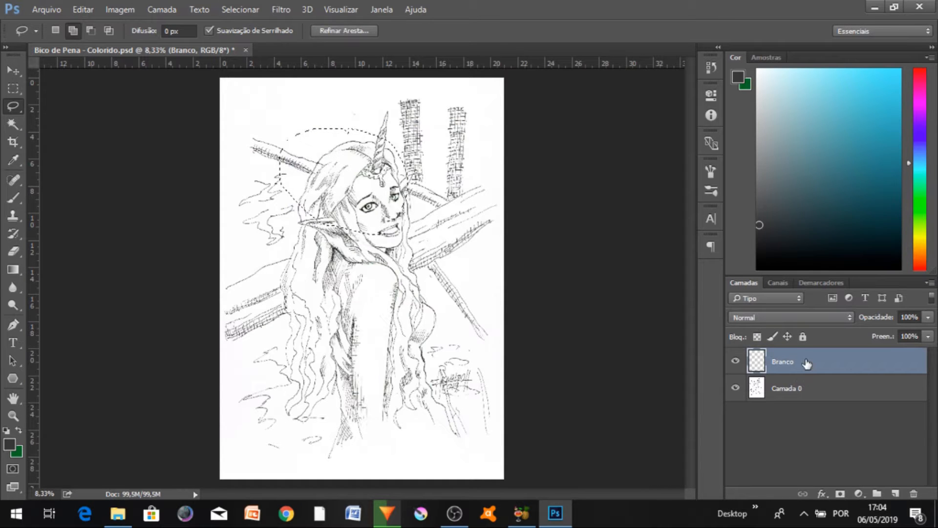
left_click(736, 389)
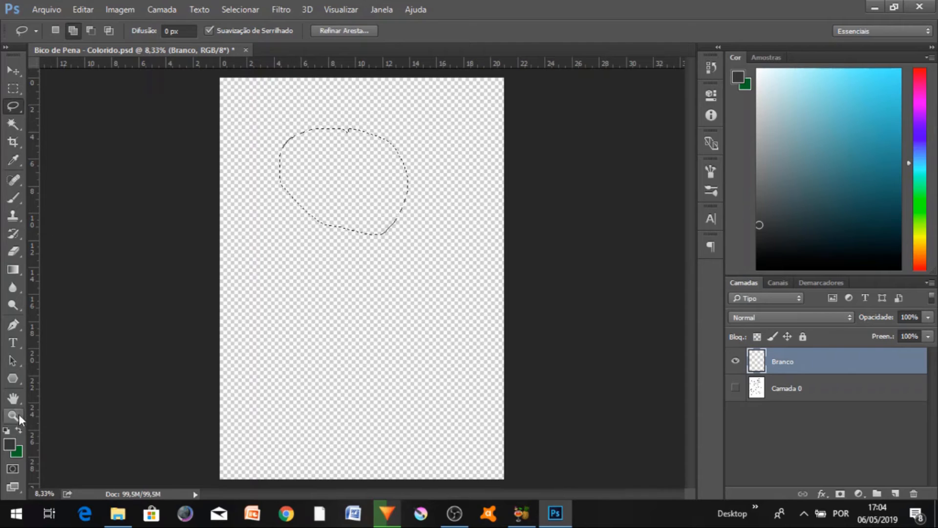
Clear the selection and fill the whole Branco layer with white (ffffff) using the Paint Bucket
key("ctrl+d")
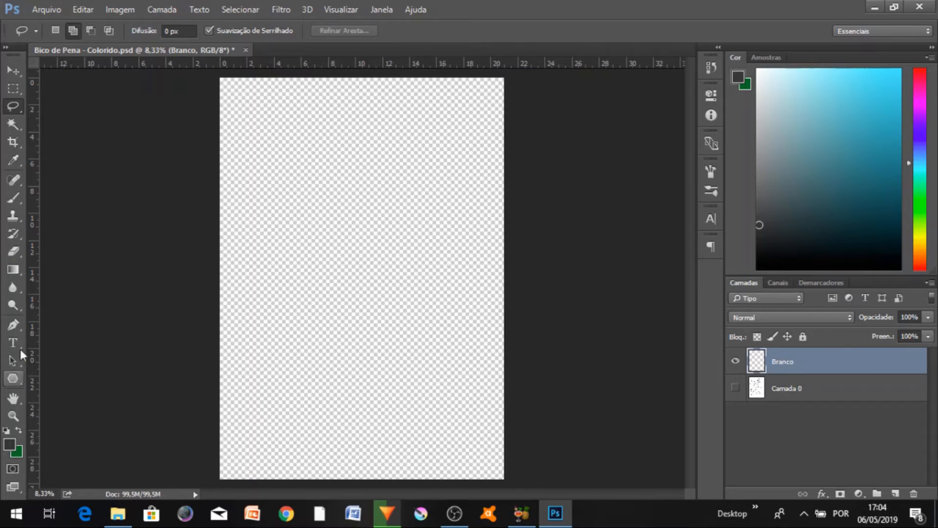
left_click(16, 270)
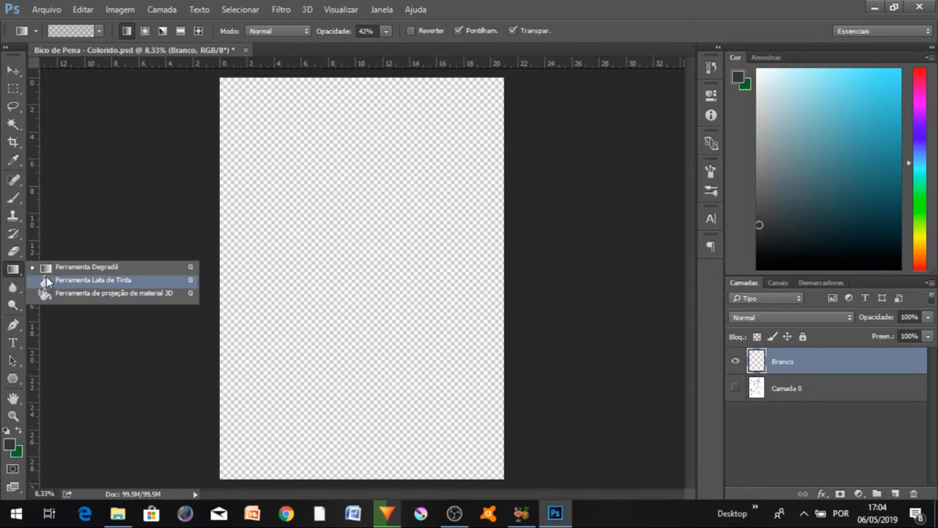
left_click(49, 278)
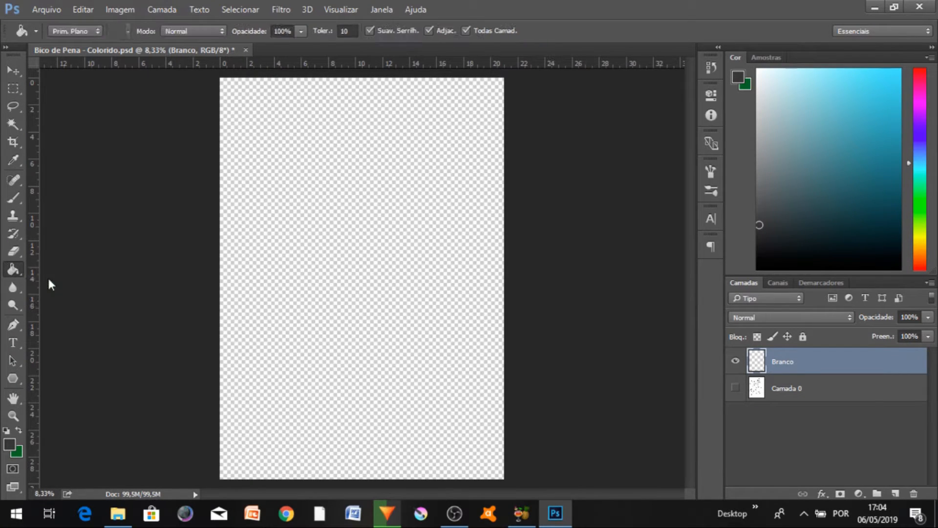
left_click(10, 447)
left_click_drag(314, 126, 266, 98)
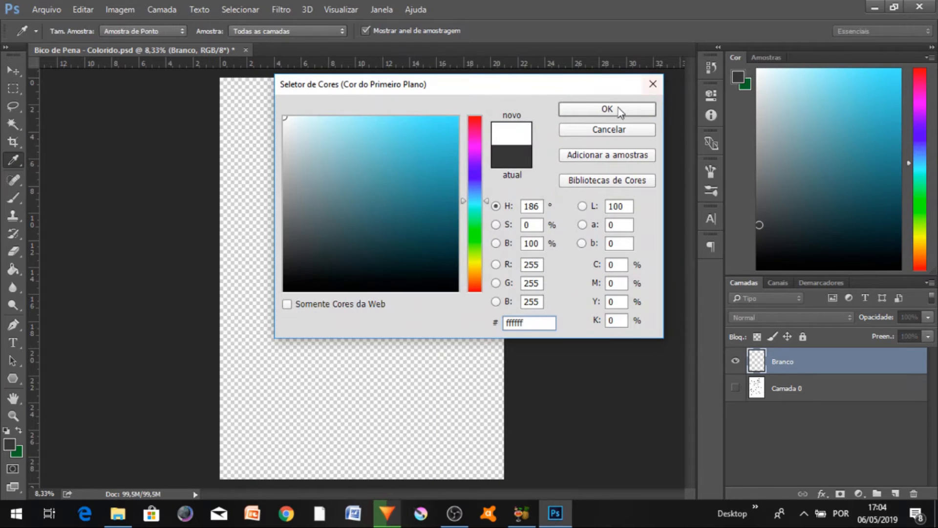
left_click(619, 109)
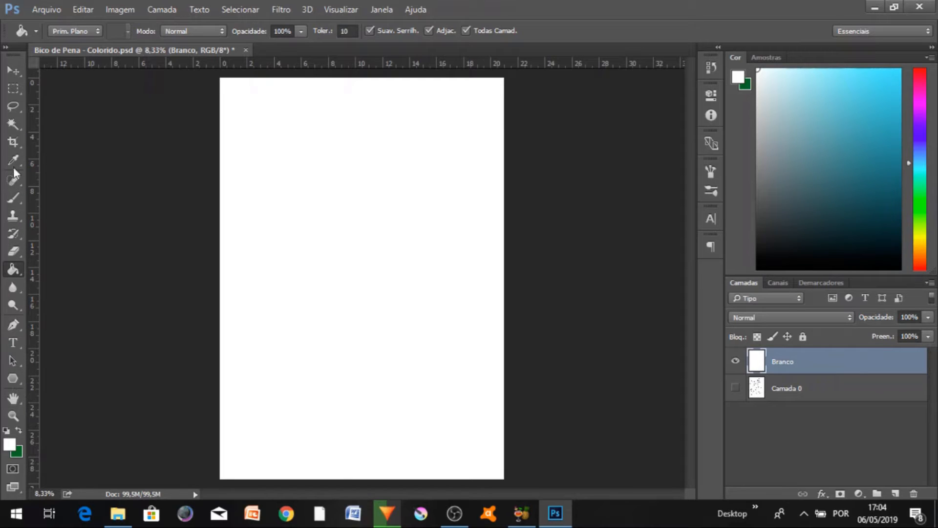
Draw a rounded freehand Lasso selection in the upper half of the white Branco layer
left_click(14, 112)
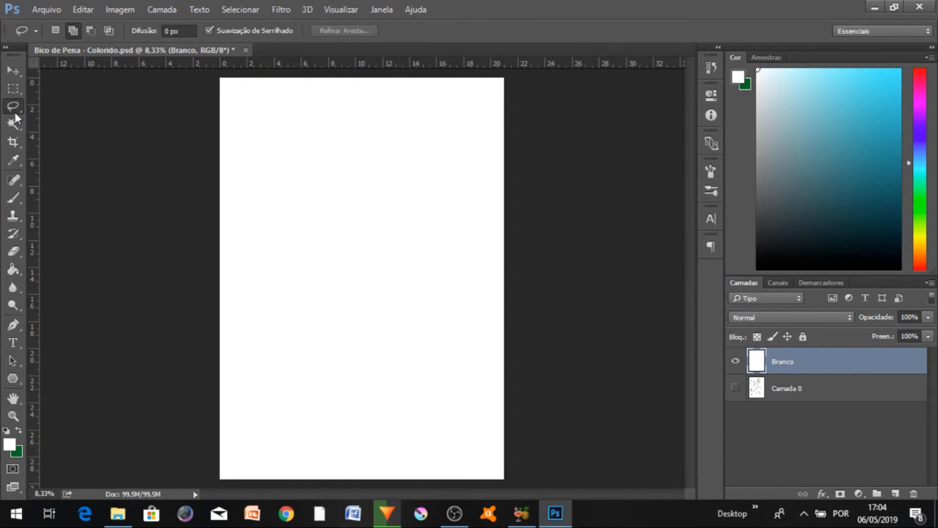
right_click(16, 104)
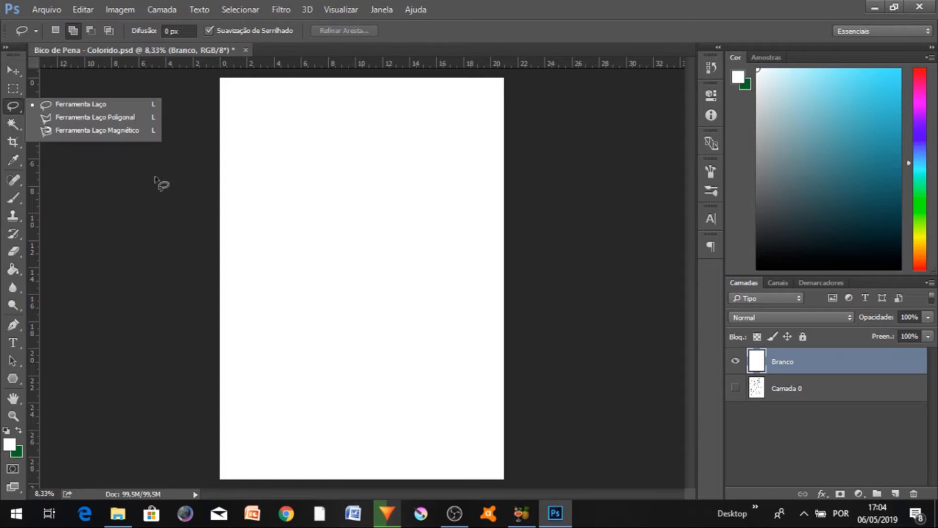
left_click(14, 108)
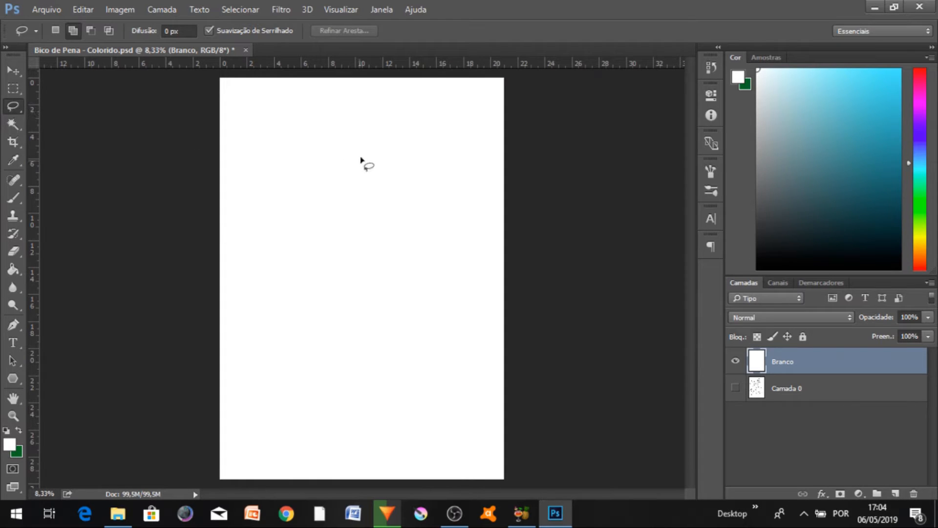
mouse_move(363, 135)
left_mouse_down()
mouse_move(312, 149)
mouse_move(304, 196)
mouse_move(377, 277)
mouse_move(416, 264)
mouse_move(453, 206)
mouse_move(419, 165)
mouse_move(363, 135)
left_mouse_up()
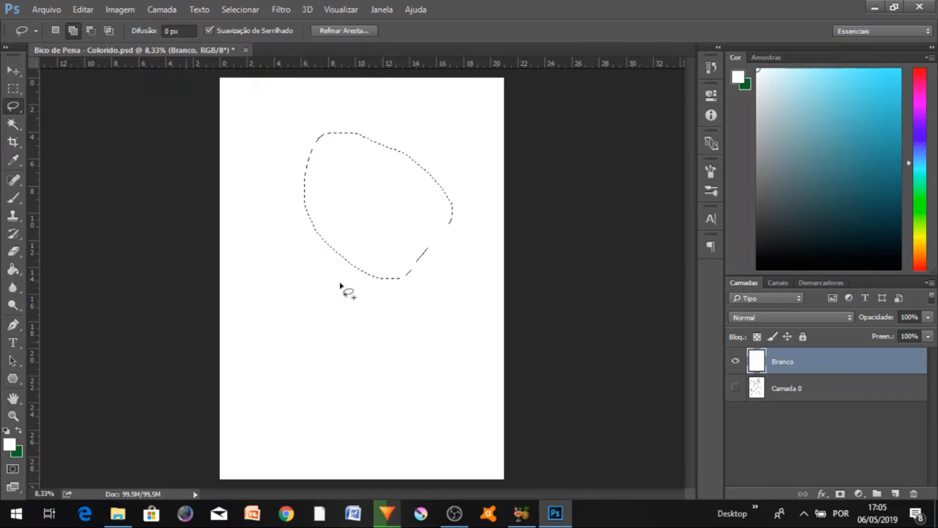
Make dark green the foreground colour, fill the lasso selection on the Branco layer with the Paint Bucket, and undo the fill
left_click(13, 269)
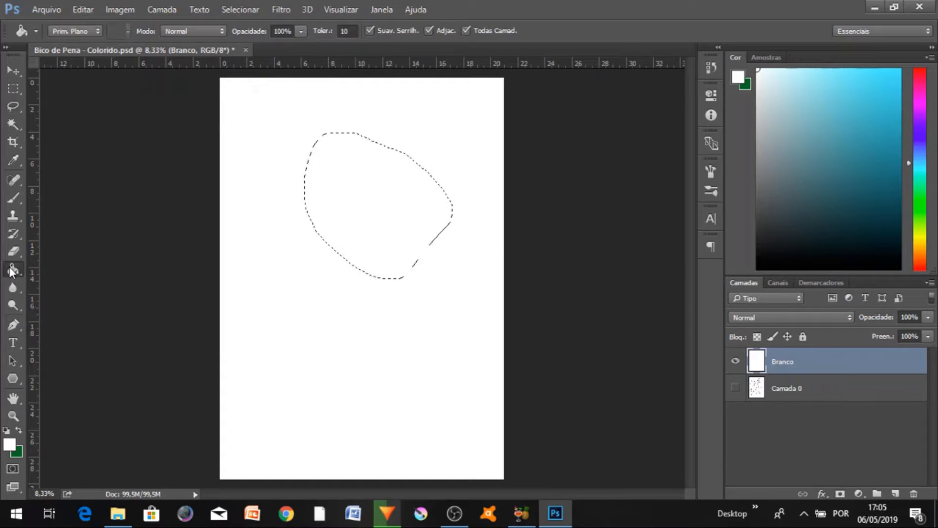
left_click(19, 430)
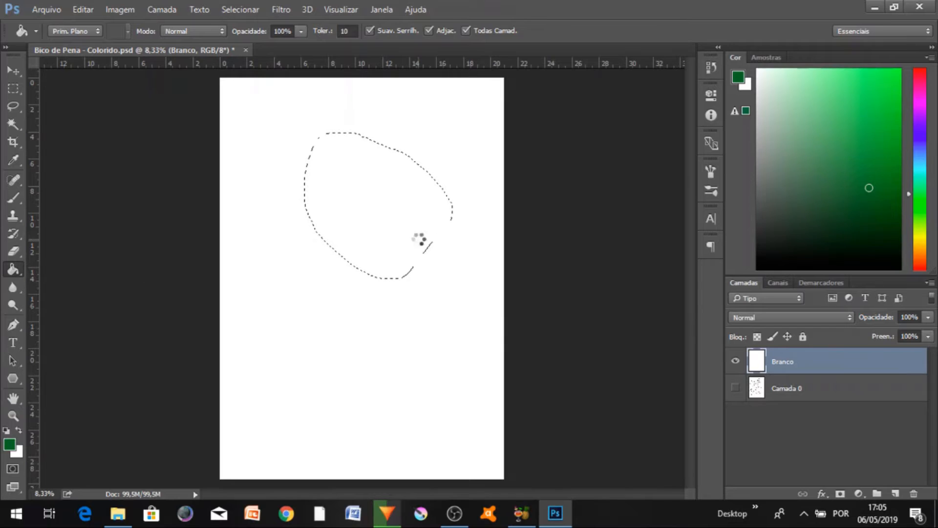
left_click(419, 243)
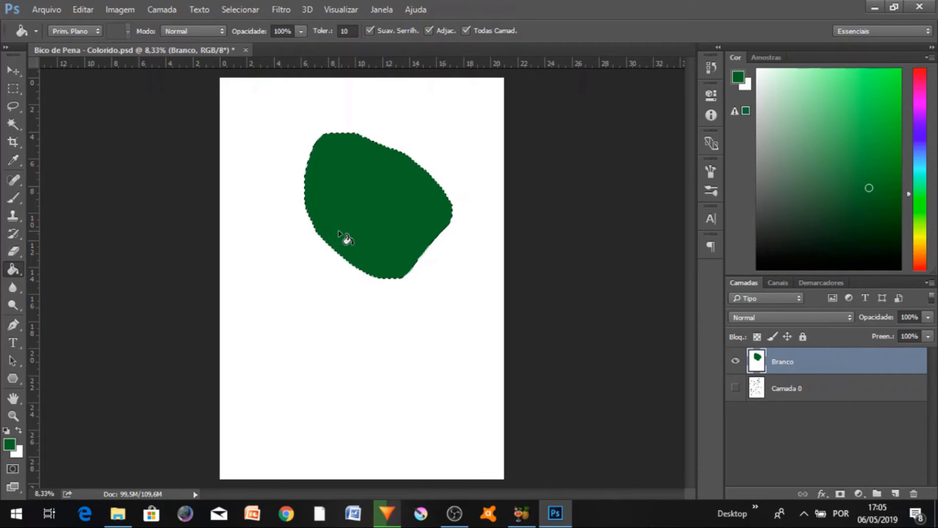
key("ctrl+z")
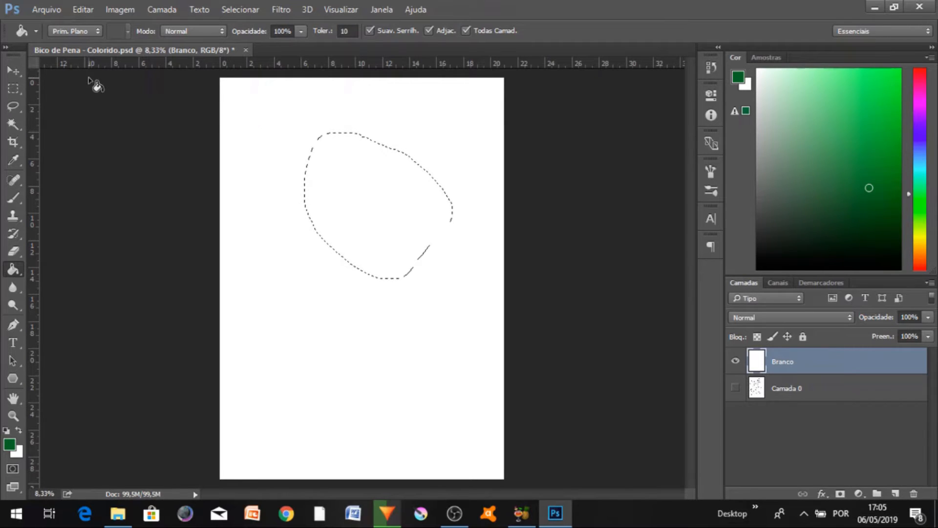
Clear the selection, draw two successive freehand Lasso selections in new-selection mode so the second replaces the first, and deselect
left_click(20, 103)
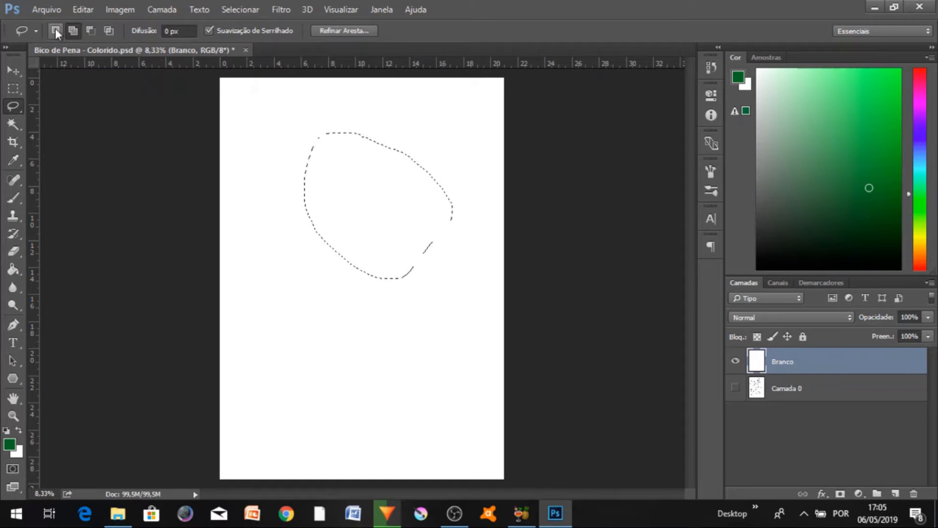
left_click(73, 31)
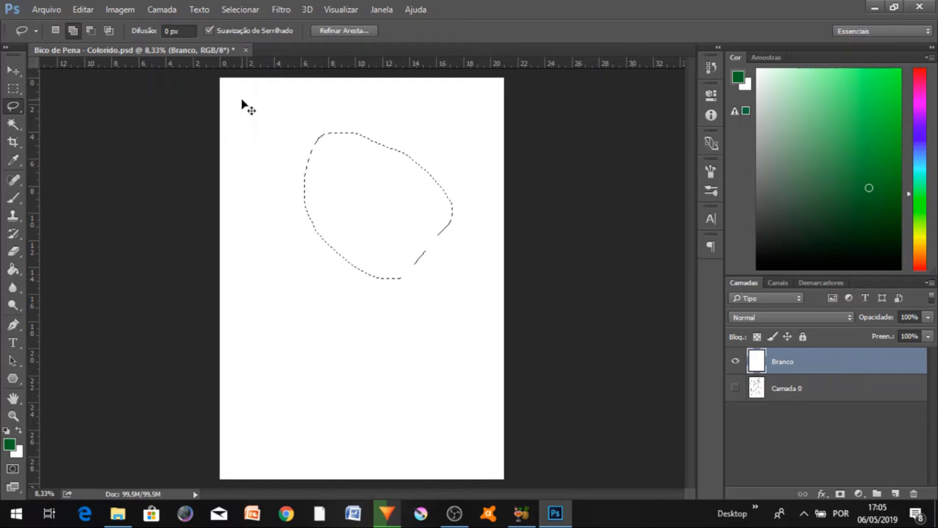
key("ctrl+d")
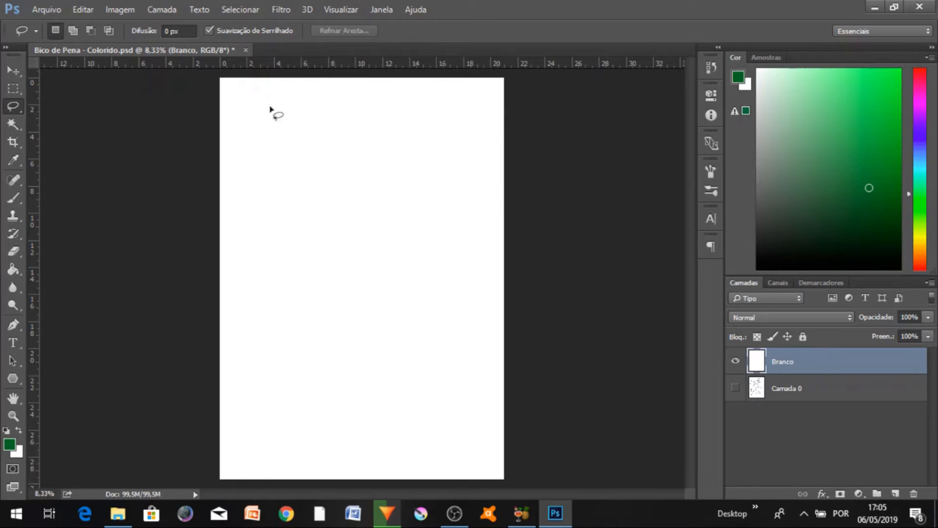
mouse_move(349, 162)
left_mouse_down()
mouse_move(310, 175)
mouse_move(361, 249)
mouse_move(429, 229)
mouse_move(421, 185)
mouse_move(341, 166)
left_mouse_up()
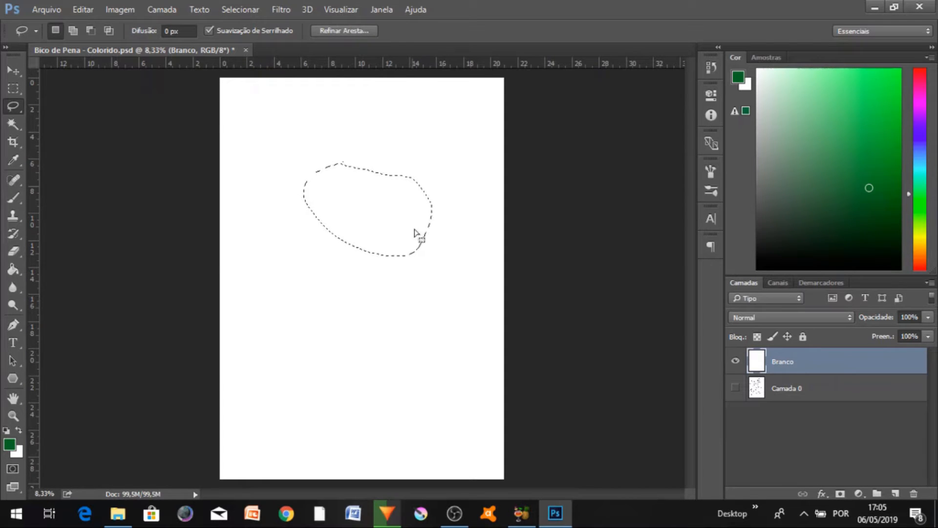
mouse_move(441, 245)
left_mouse_down()
mouse_move(361, 218)
mouse_move(325, 239)
mouse_move(367, 305)
mouse_move(462, 276)
left_mouse_up()
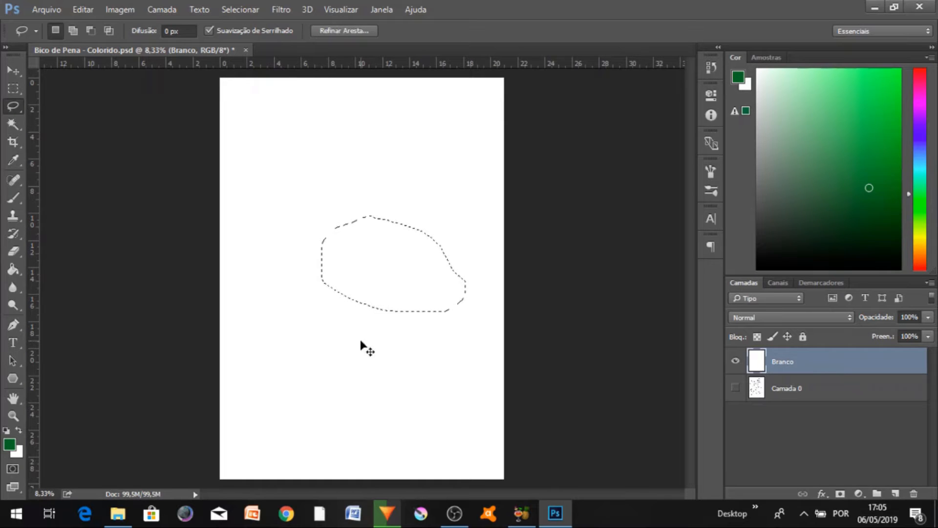
left_click(361, 344)
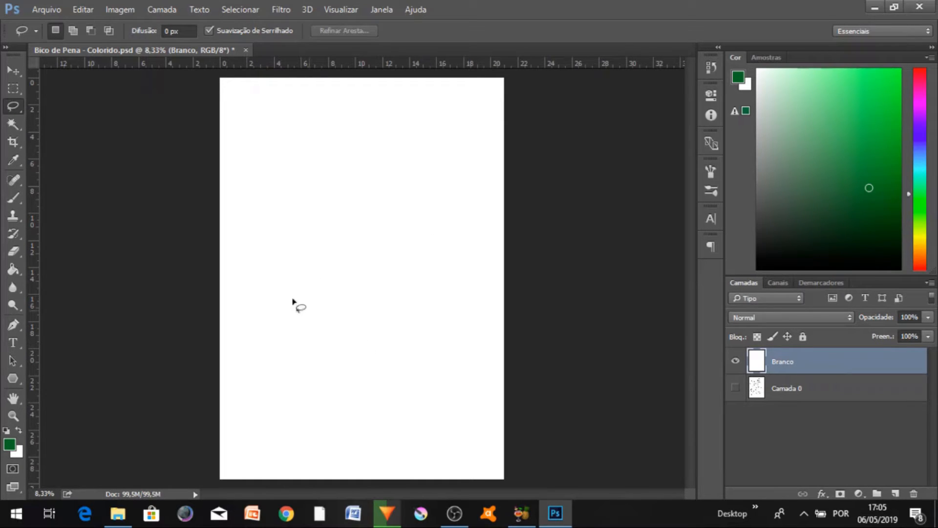
In add-to-selection mode, draw two overlapping freehand Lasso areas that merge on the Branco layer, and deselect
left_click(75, 33)
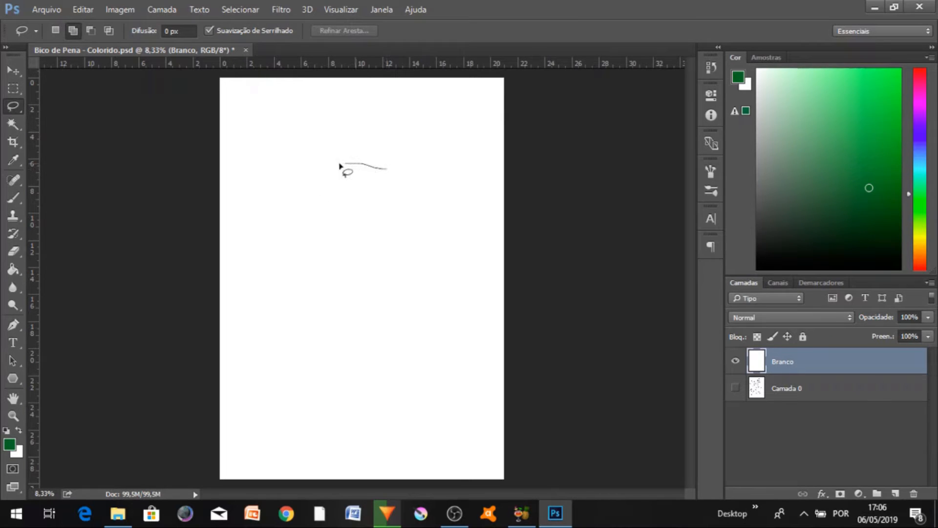
mouse_move(339, 166)
left_mouse_down()
mouse_move(302, 224)
mouse_move(324, 258)
mouse_move(377, 267)
mouse_move(404, 259)
mouse_move(423, 218)
mouse_move(387, 174)
left_mouse_up()
mouse_move(430, 257)
left_mouse_down()
mouse_move(363, 232)
mouse_move(312, 268)
mouse_move(349, 328)
mouse_move(438, 275)
left_mouse_up()
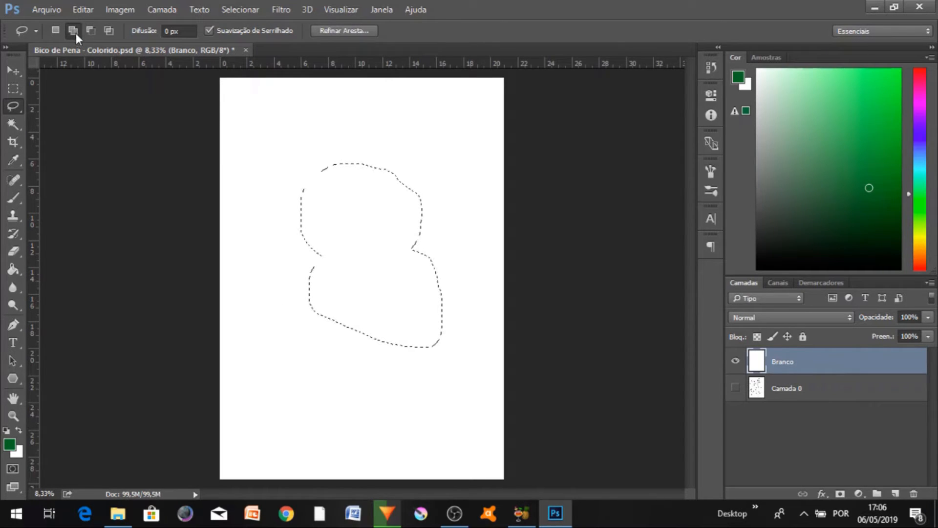
left_click(367, 148)
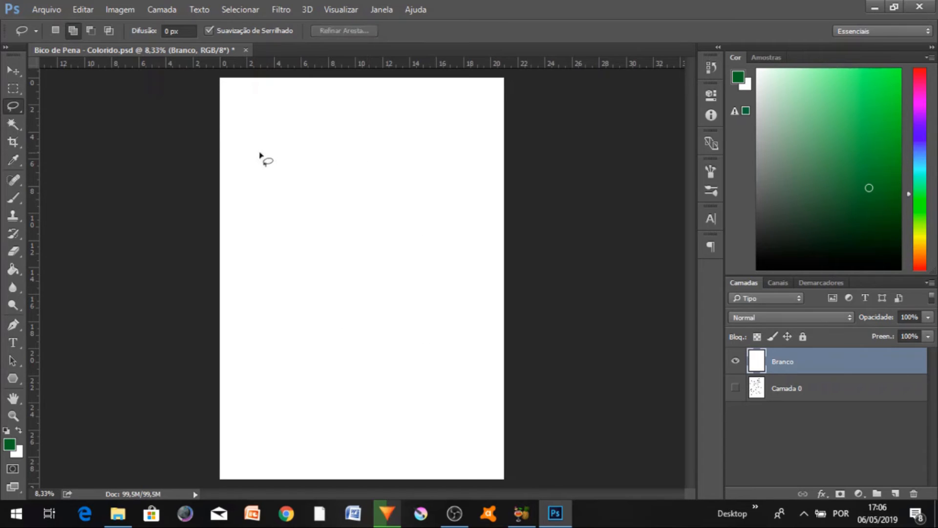
Draw a closed, jagged straight-edged selection with the Polygonal Lasso across the upper and middle part of the Branco layer
right_click(16, 107)
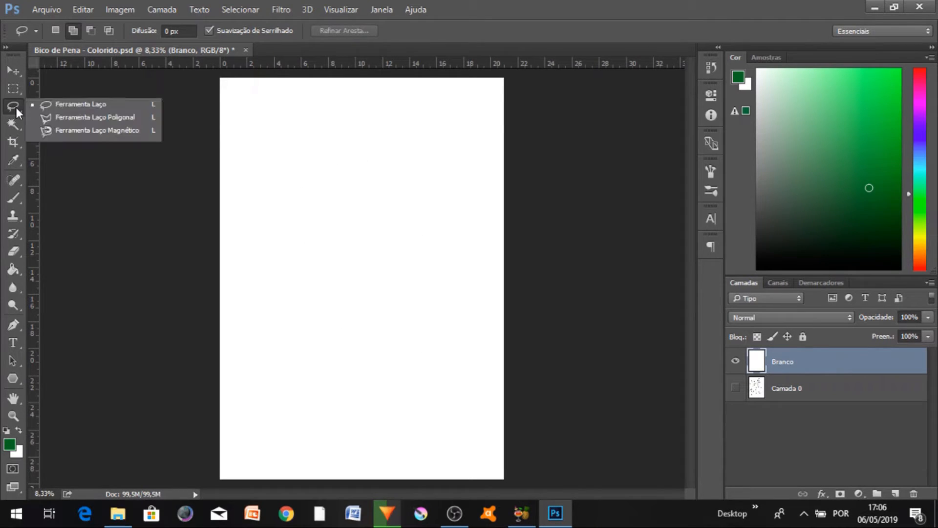
left_click(42, 115)
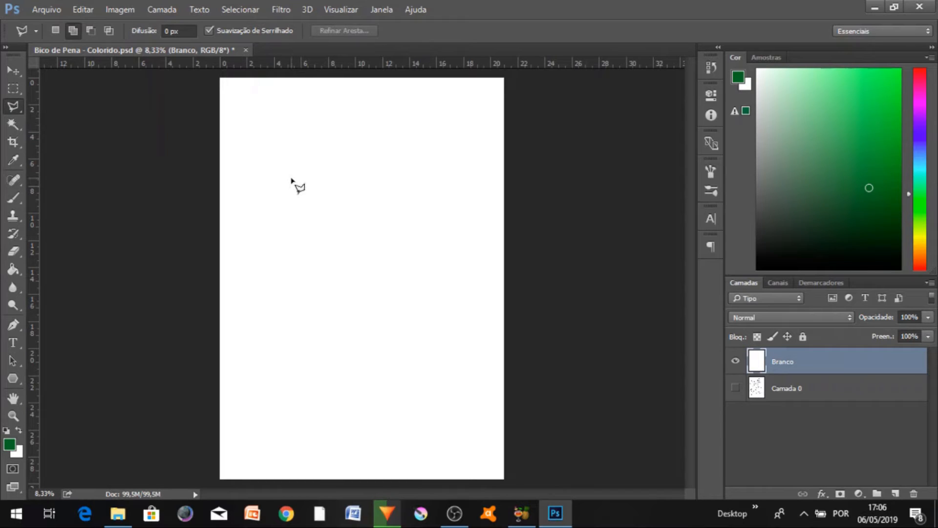
left_click(291, 178)
left_click(269, 337)
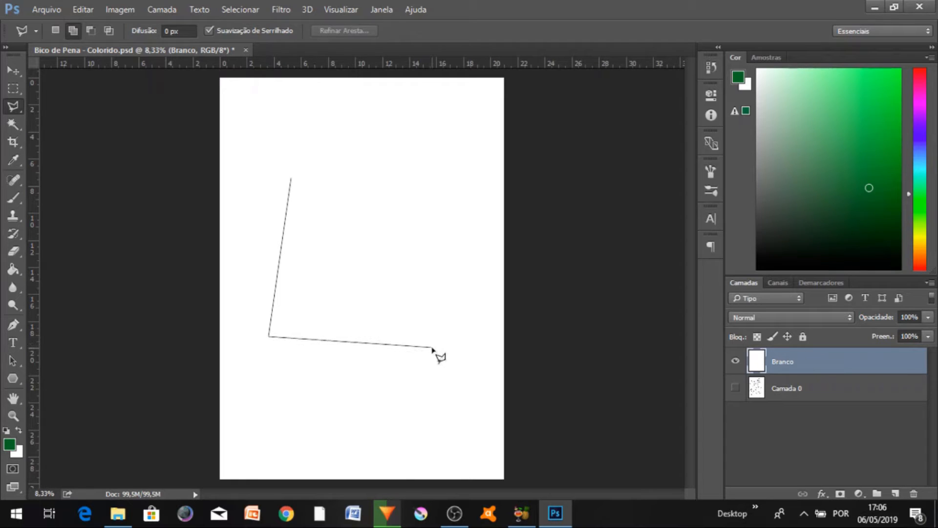
left_click(432, 348)
left_click(427, 336)
left_click(392, 319)
left_click(416, 285)
left_click(387, 251)
left_click(433, 233)
left_click(419, 193)
left_click(375, 202)
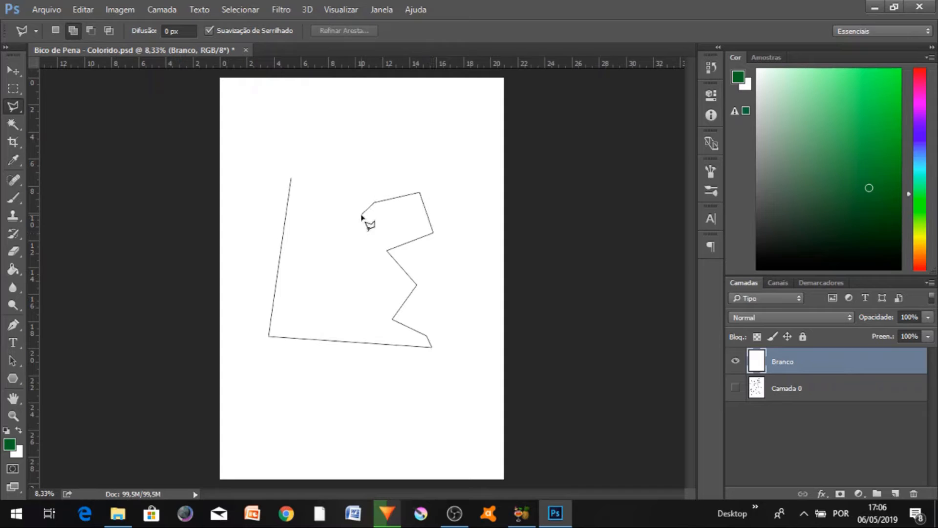
left_click(333, 235)
left_click(337, 195)
left_click(415, 177)
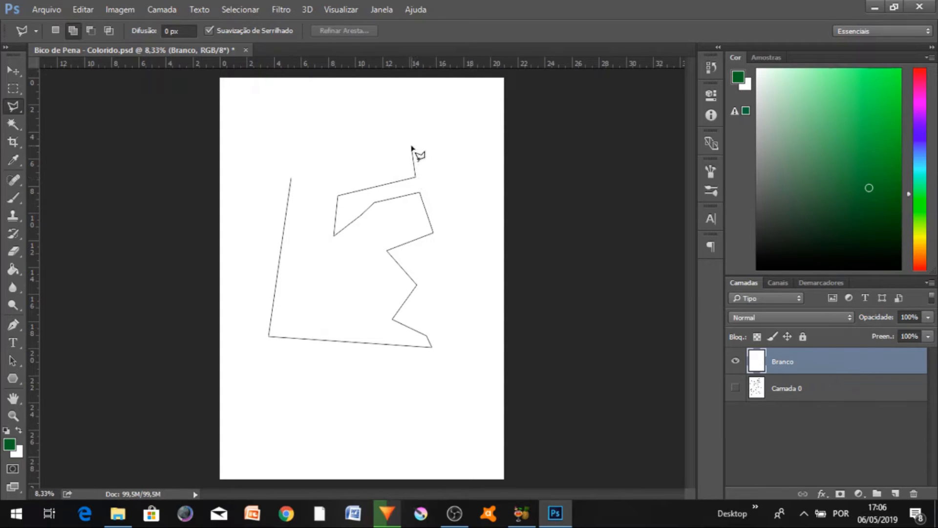
left_click(412, 145)
left_click(357, 133)
left_click(325, 157)
left_click(301, 126)
left_click(287, 166)
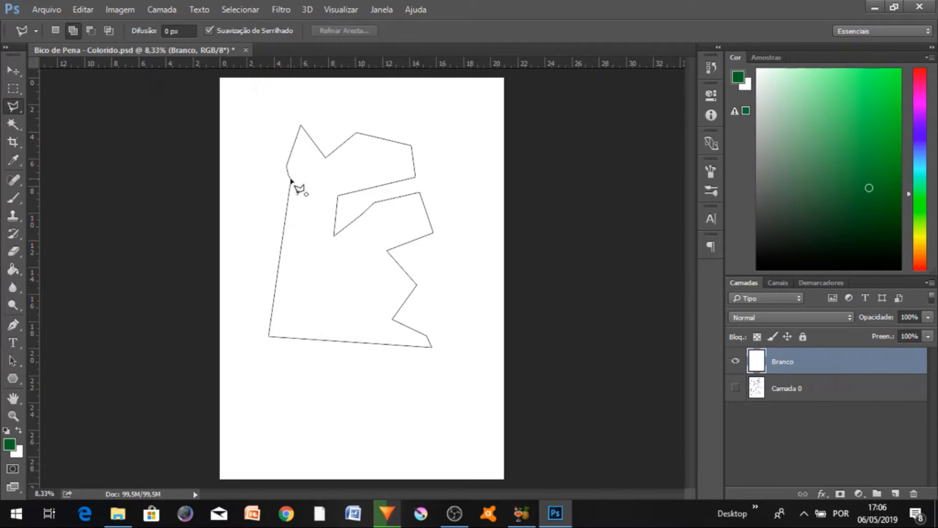
left_click(292, 181)
left_click(292, 181)
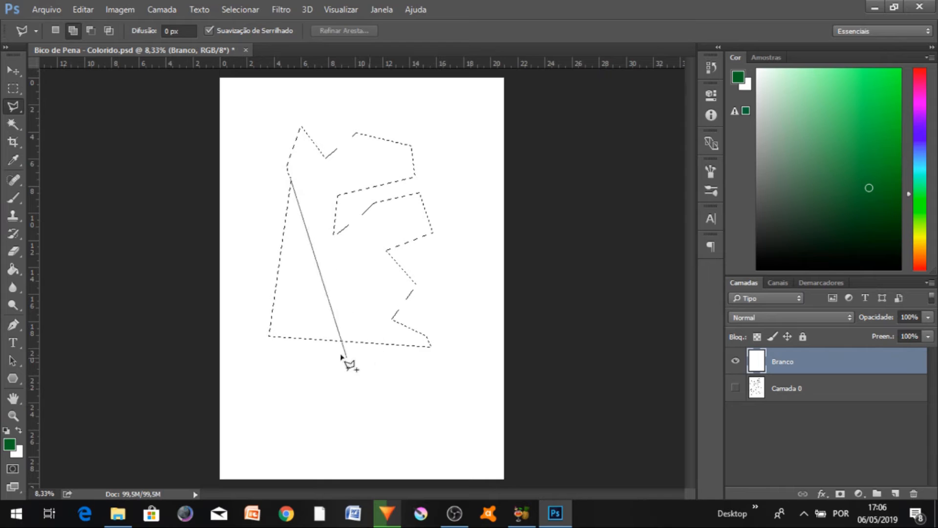
key("Escape")
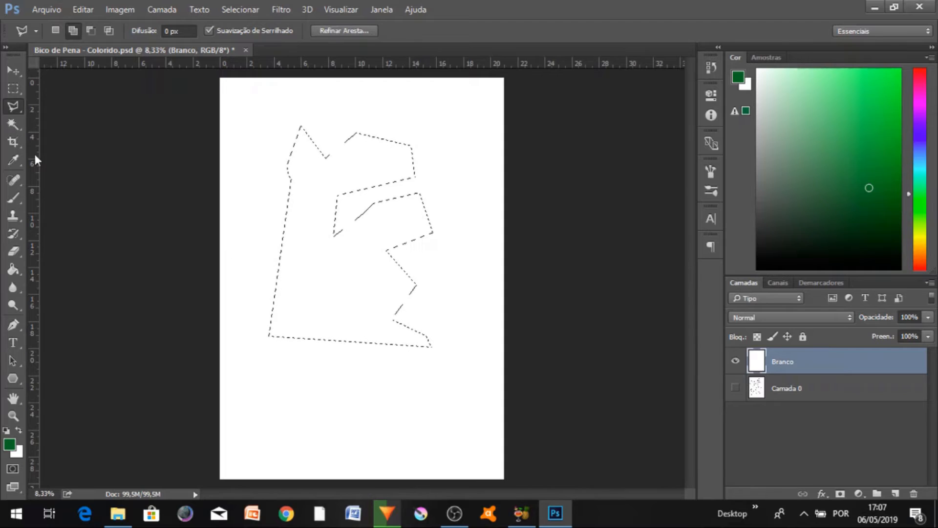
Clear the polygonal selection, make the Camada 0 layer visible and hide the Branco layer
right_click(21, 110)
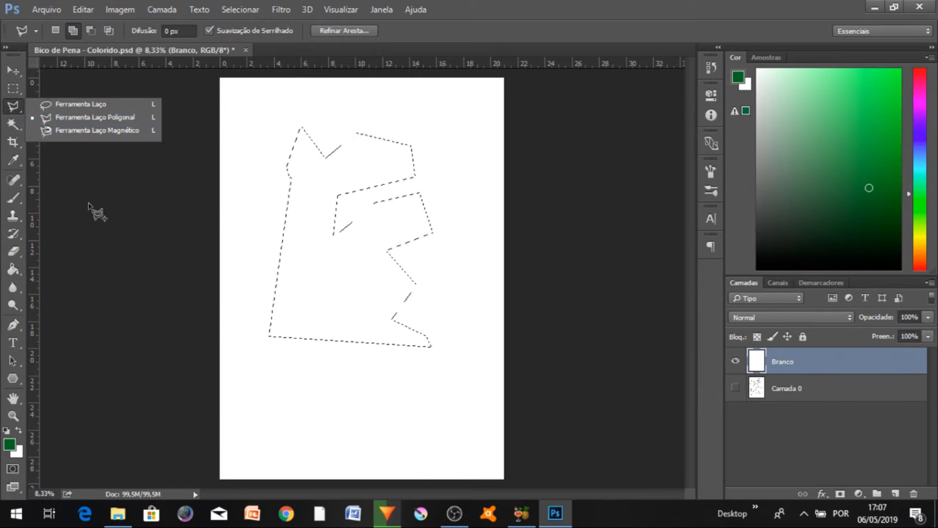
left_click(101, 195)
key("Escape")
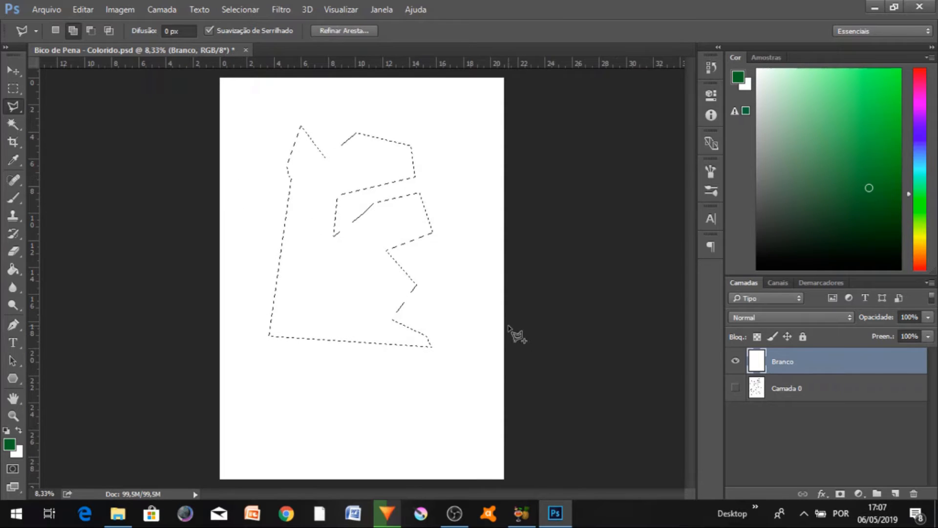
key("ctrl+d")
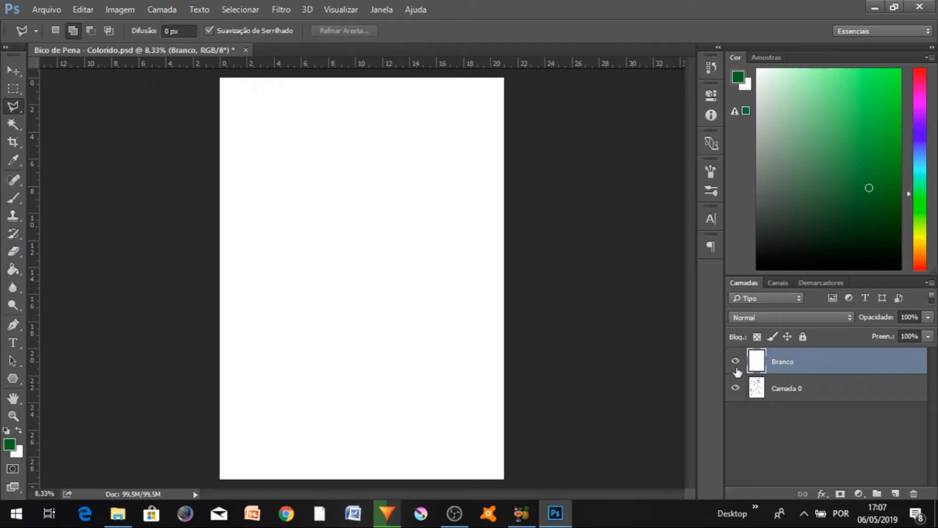
left_click(736, 361)
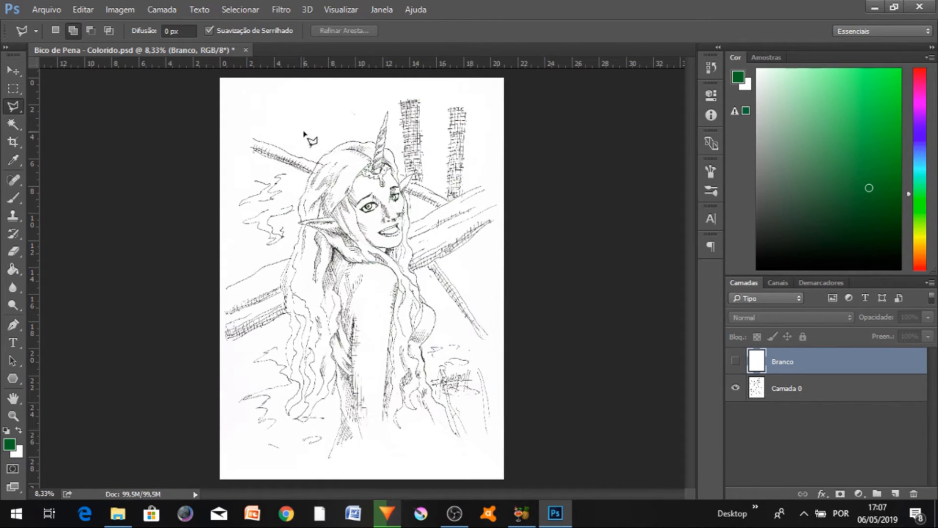
Try a Polygonal Lasso selection on the ink drawing near the elf's ear, and deselect
key("ctrl+plus")
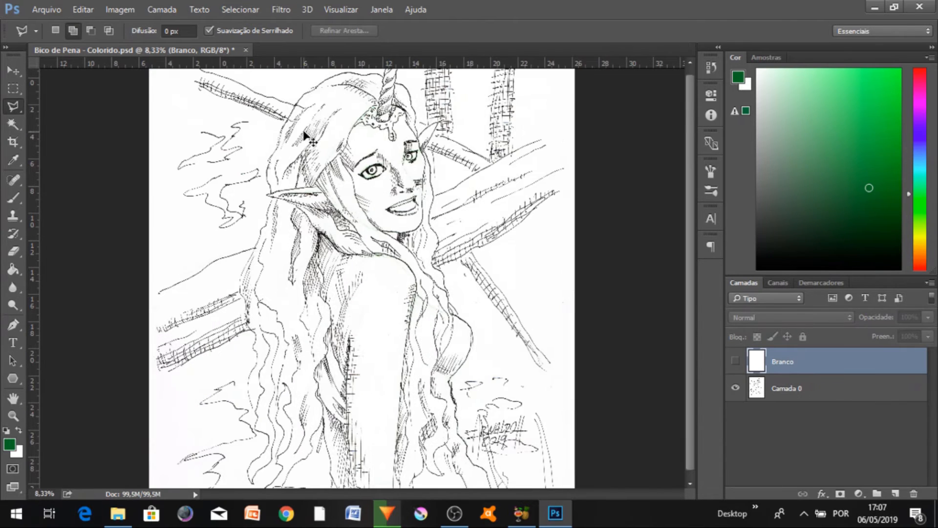
key("ctrl+plus")
key("ctrl+plus")
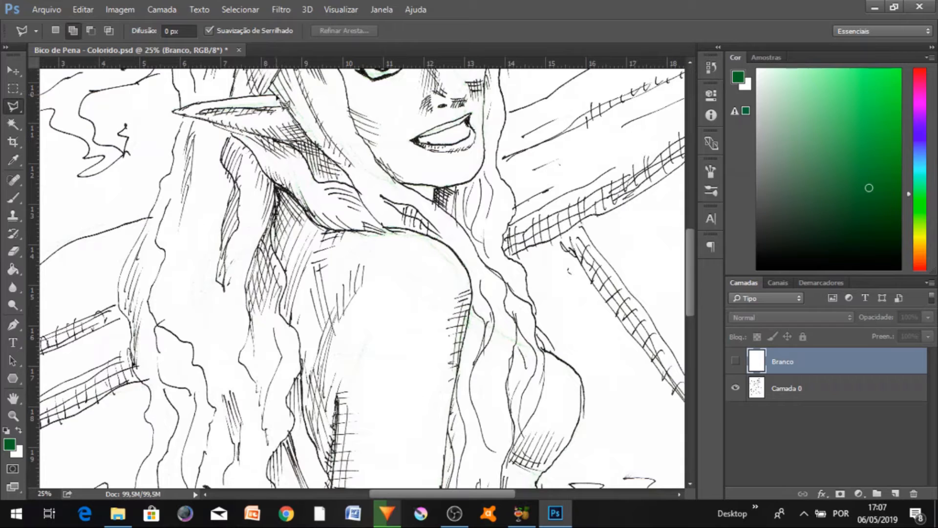
left_click(228, 98)
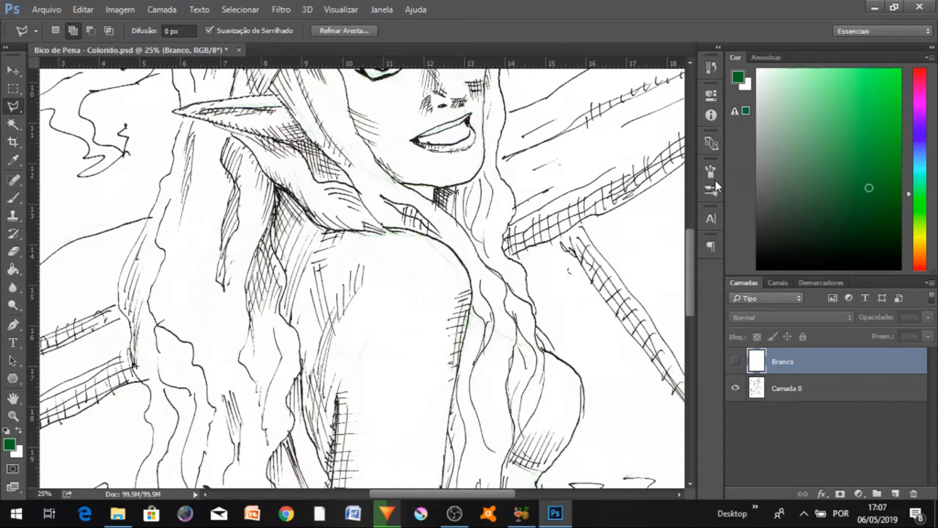
key("ctrl+d")
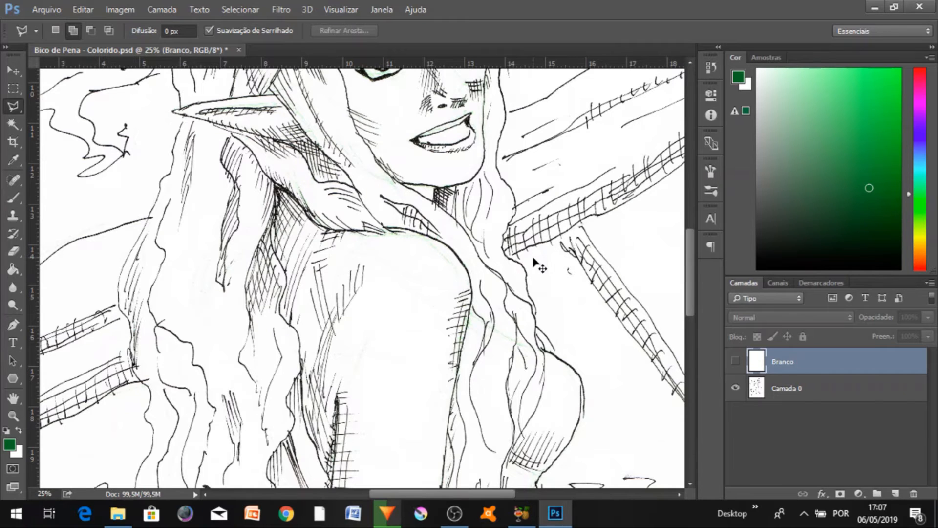
key("ctrl+minus")
key("ctrl+minus")
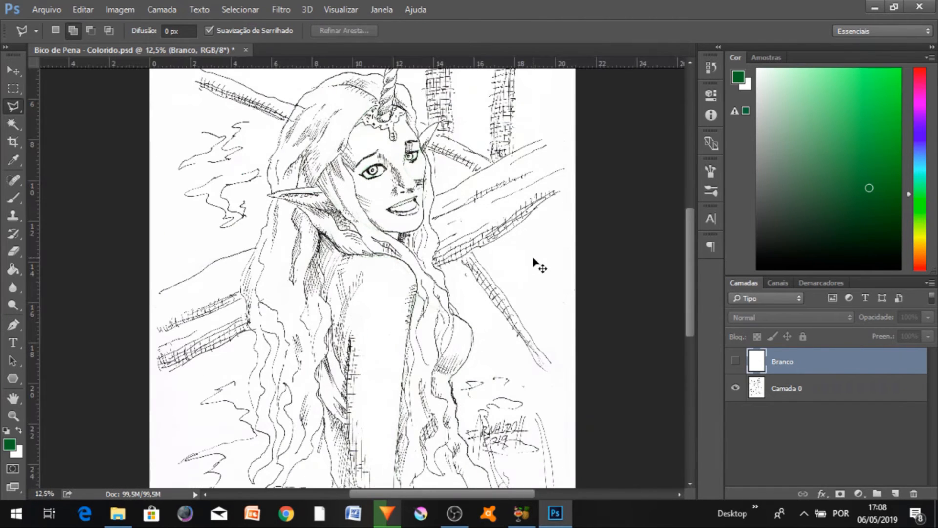
key("ctrl+minus")
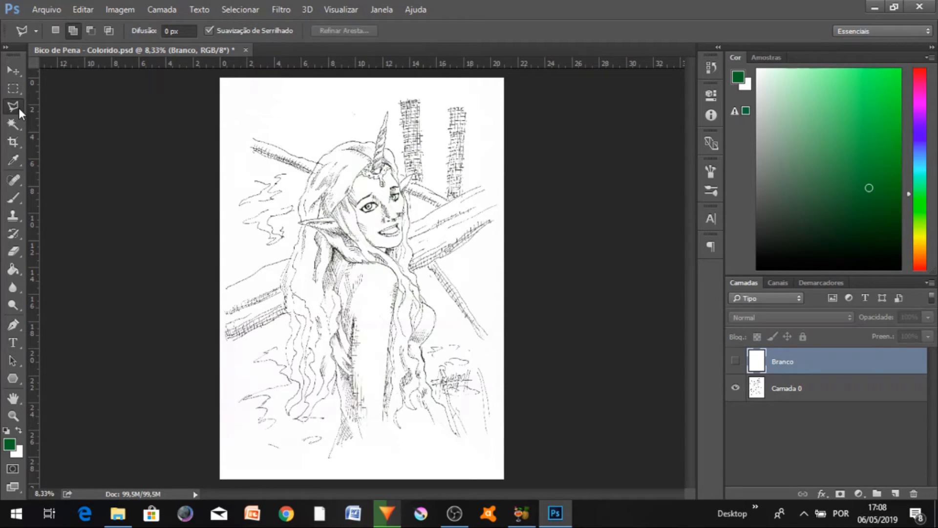
Restore the freehand Lasso, show the Branco layer, fill it entirely with dark green using the Paint Bucket, and undo the fill
left_click_drag(19, 108, 41, 105)
left_click(19, 275)
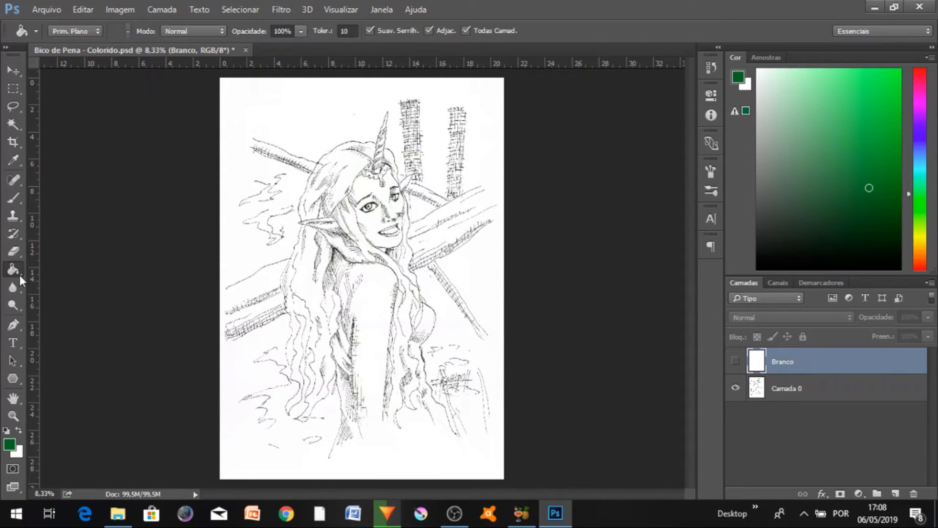
left_click(736, 362)
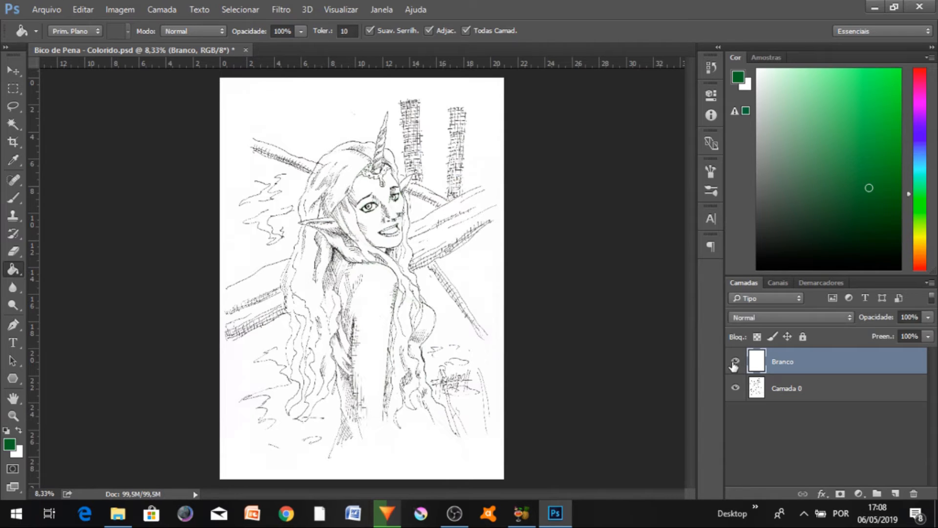
left_click(291, 250)
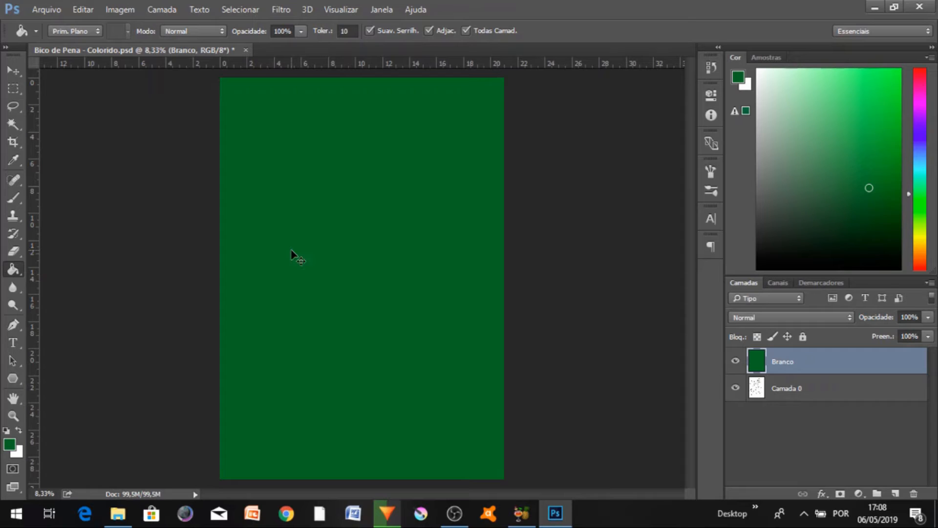
key("ctrl+z")
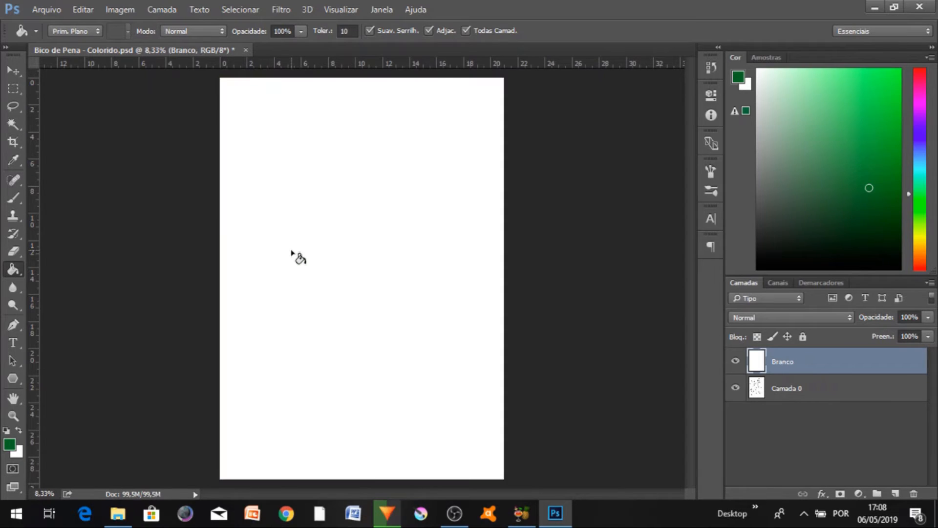
Draw a closed, irregular freehand Lasso selection across the middle of the Branco layer
left_click(13, 106)
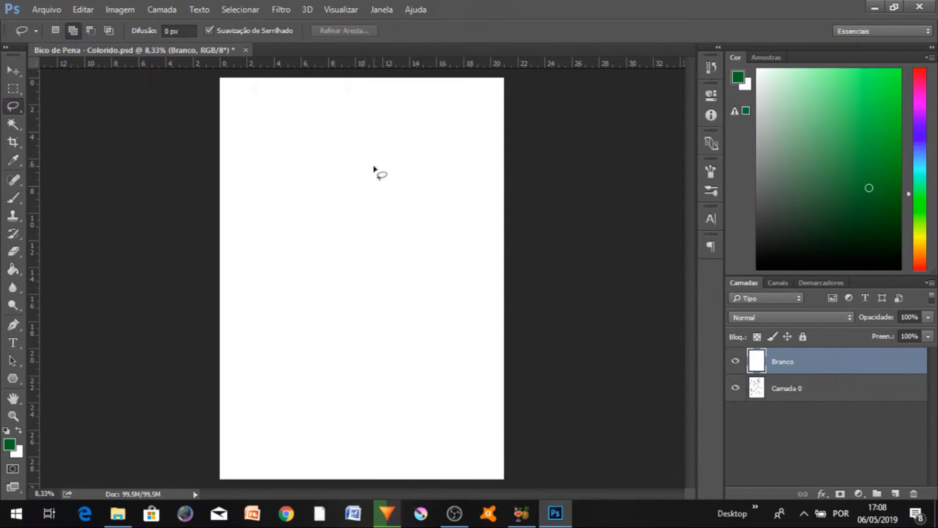
mouse_move(370, 163)
left_mouse_down()
mouse_move(254, 203)
mouse_move(364, 278)
mouse_move(376, 188)
mouse_move(420, 375)
mouse_move(357, 267)
left_mouse_up()
mouse_move(373, 196)
left_mouse_down()
mouse_move(428, 192)
mouse_move(398, 225)
left_mouse_up()
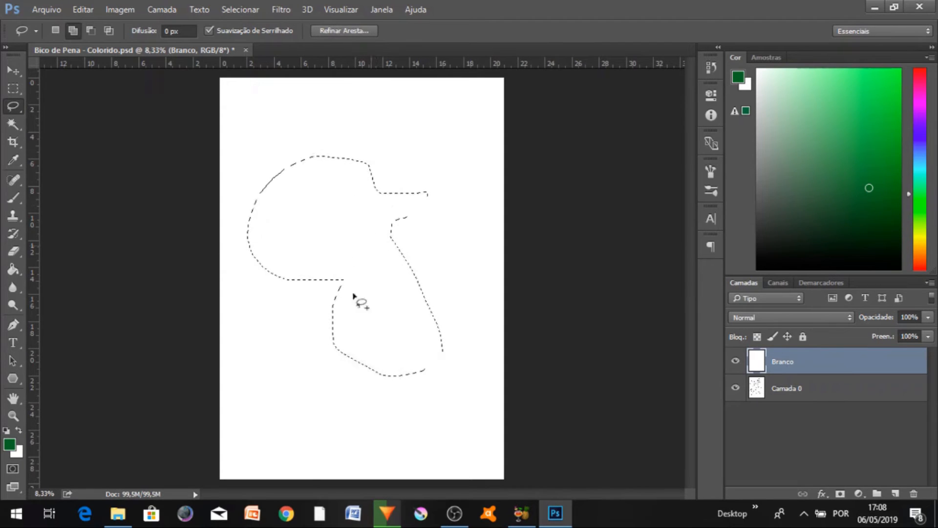
Fill the freehand selection with dark green using the Paint Bucket, and undo the fill
left_click(12, 269)
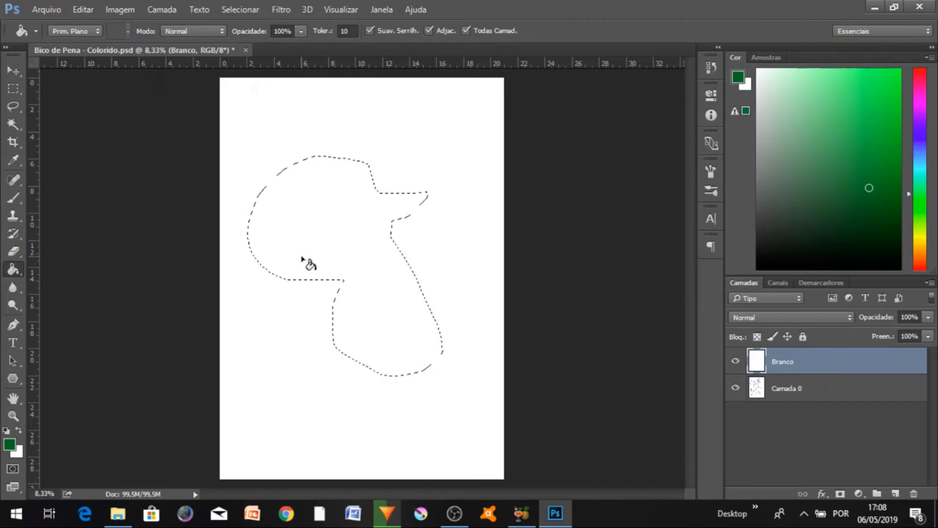
left_click(302, 258)
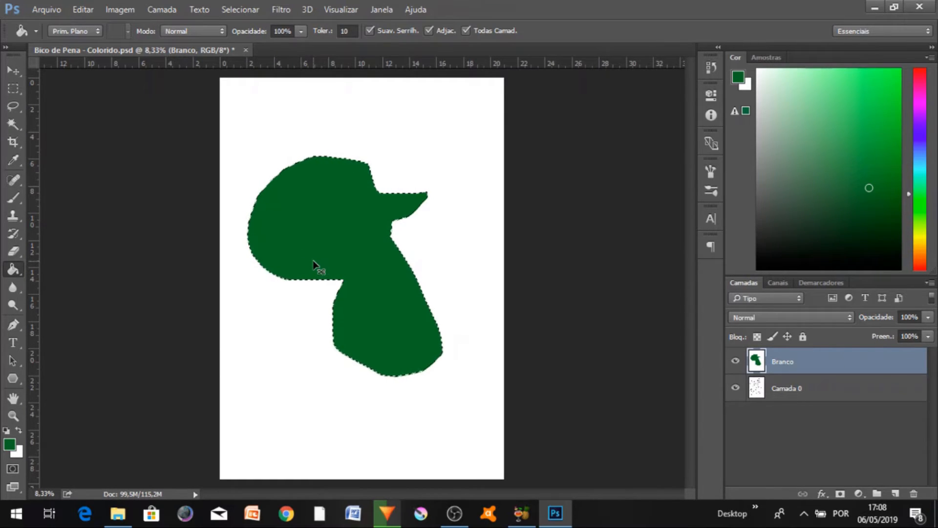
key("ctrl+z")
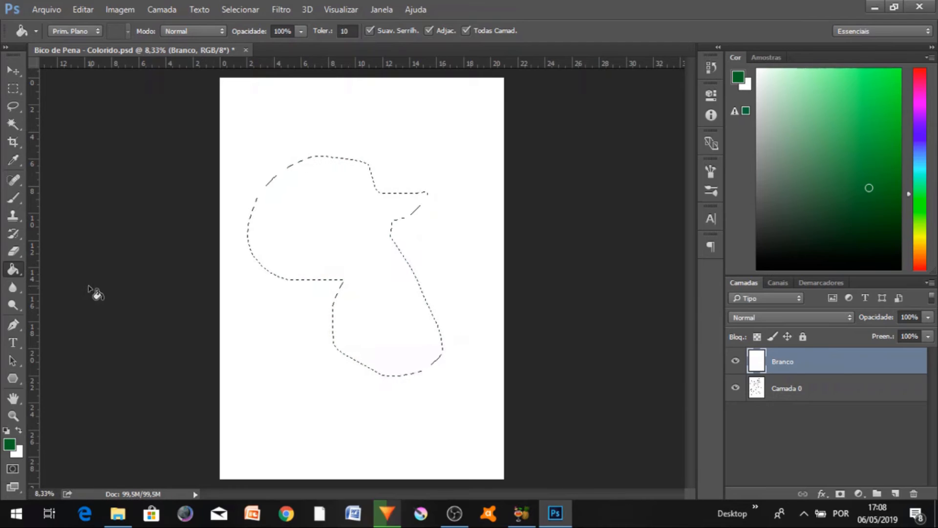
Switch to the Gradient tool and look through its preset gradients without choosing one
right_click(20, 274)
left_click(49, 266)
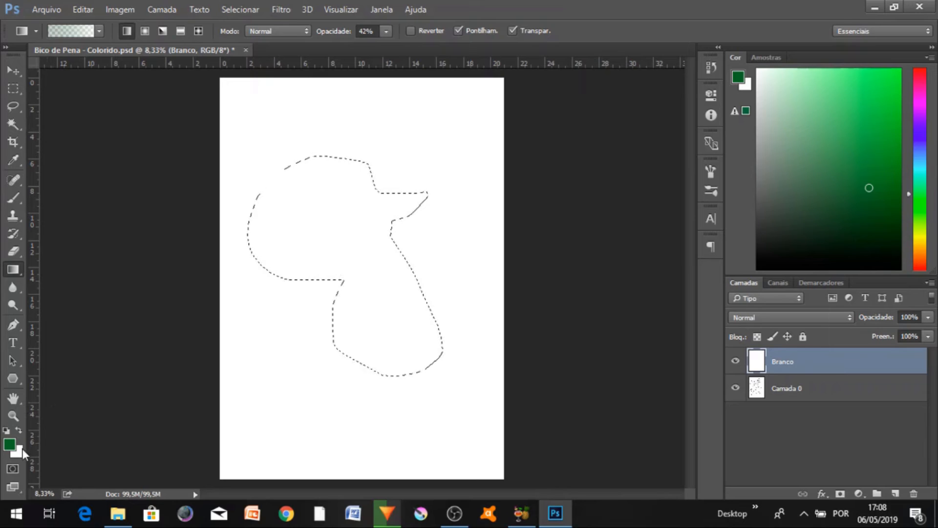
left_click(99, 30)
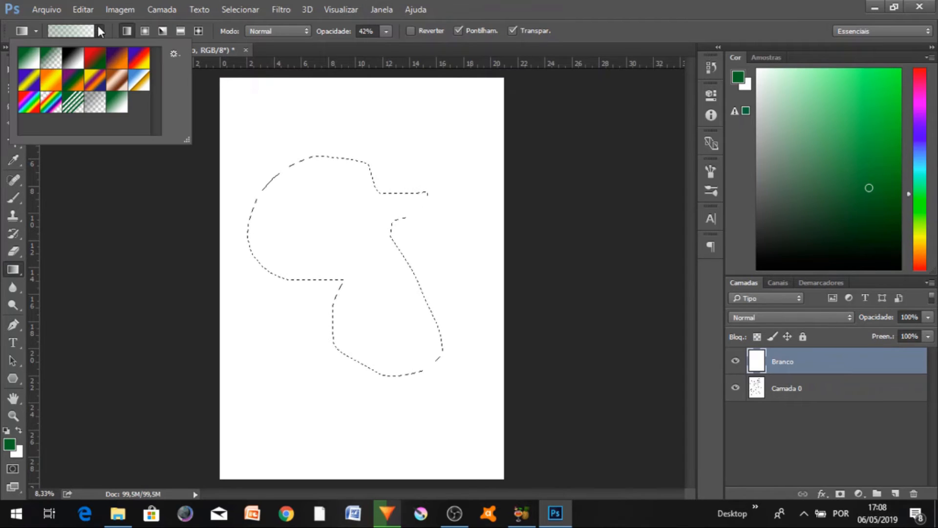
left_click(99, 29)
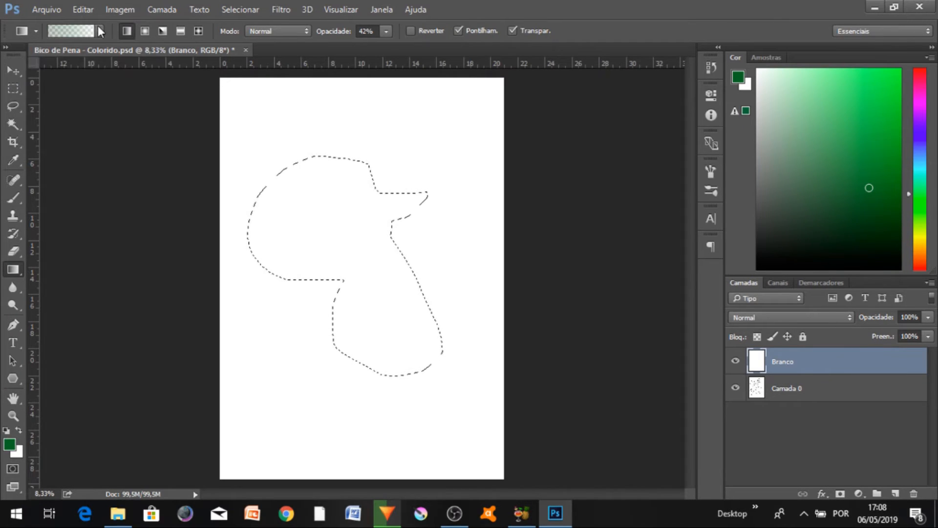
Swap the colours so dark green is the background, and set the foreground to light blue #14c4d9
left_click(20, 431)
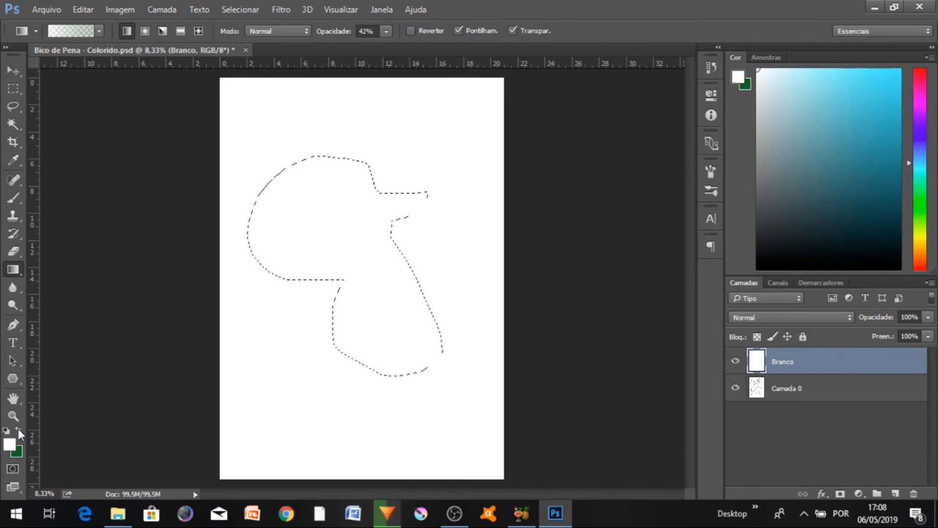
left_click(18, 430)
left_click(19, 429)
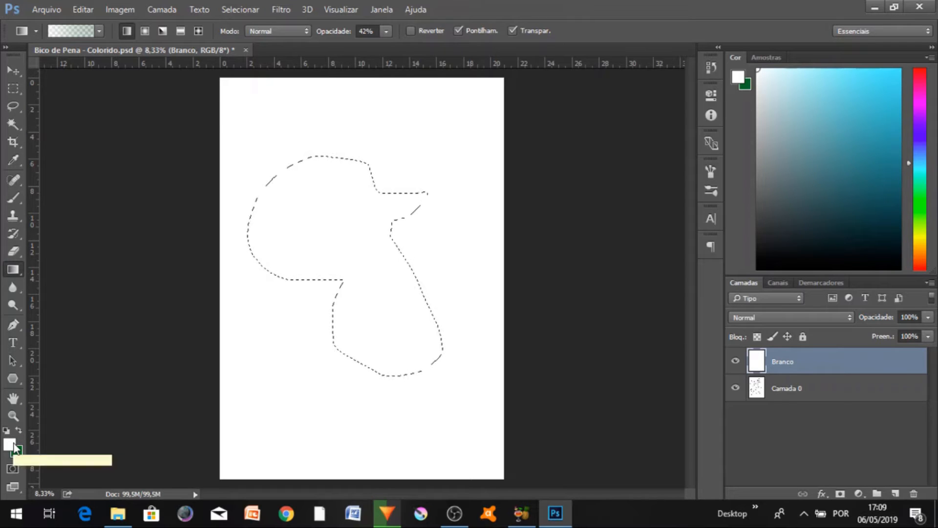
left_click(20, 430)
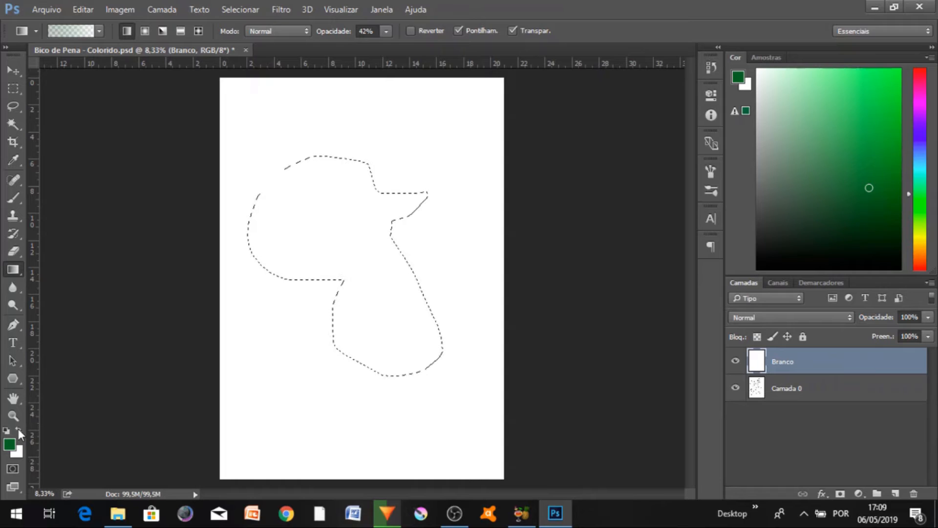
left_click(19, 429)
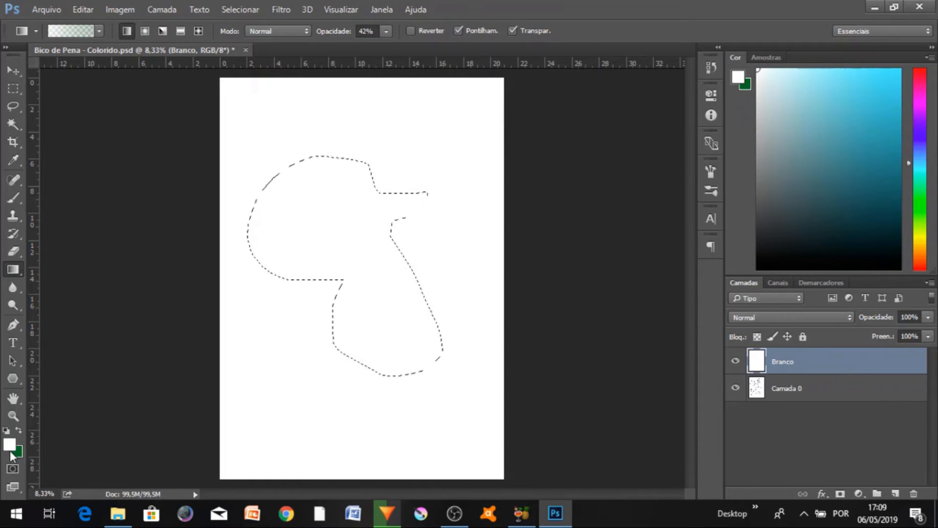
left_click(10, 446)
left_click(442, 142)
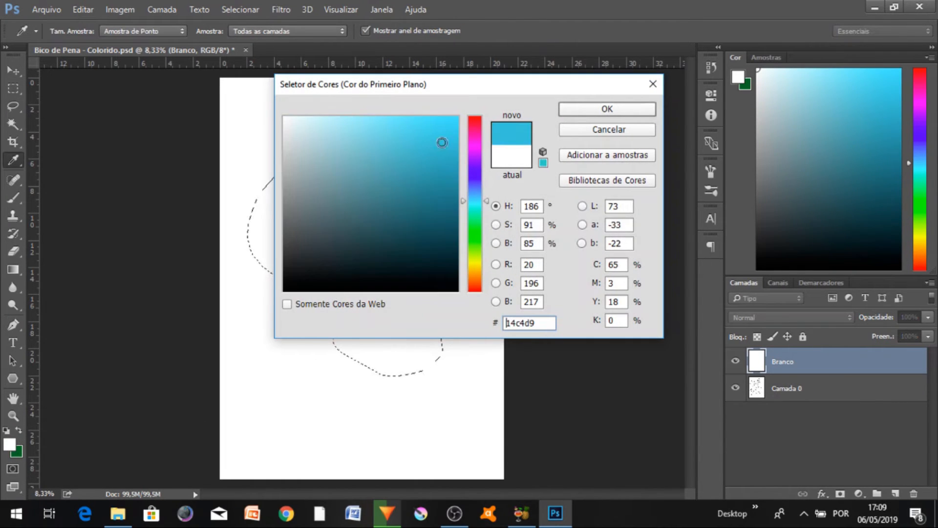
left_click(636, 107)
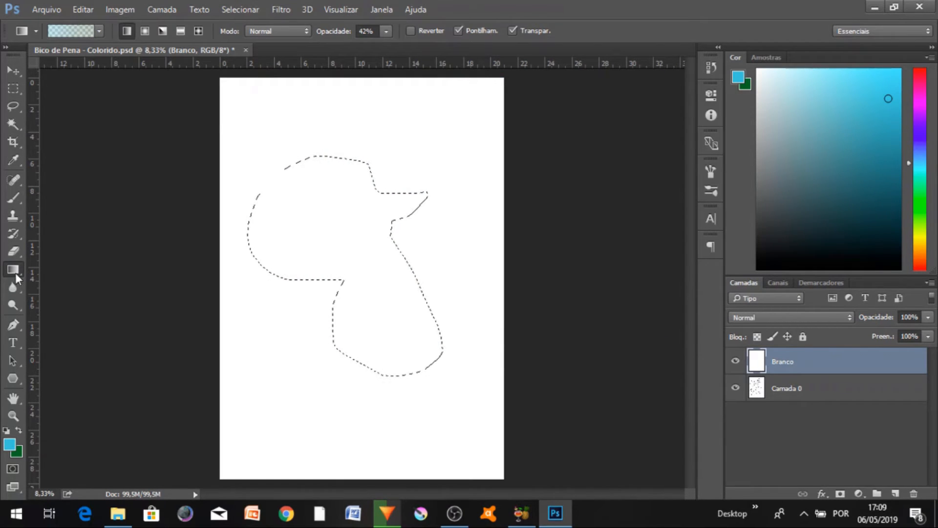
Build up linear gradients from light blue to dark green diagonally across the freehand selection with several passes
mouse_move(437, 158)
left_mouse_down()
mouse_move(288, 333)
mouse_move(431, 165)
left_mouse_up()
left_click_drag(349, 261, 191, 442)
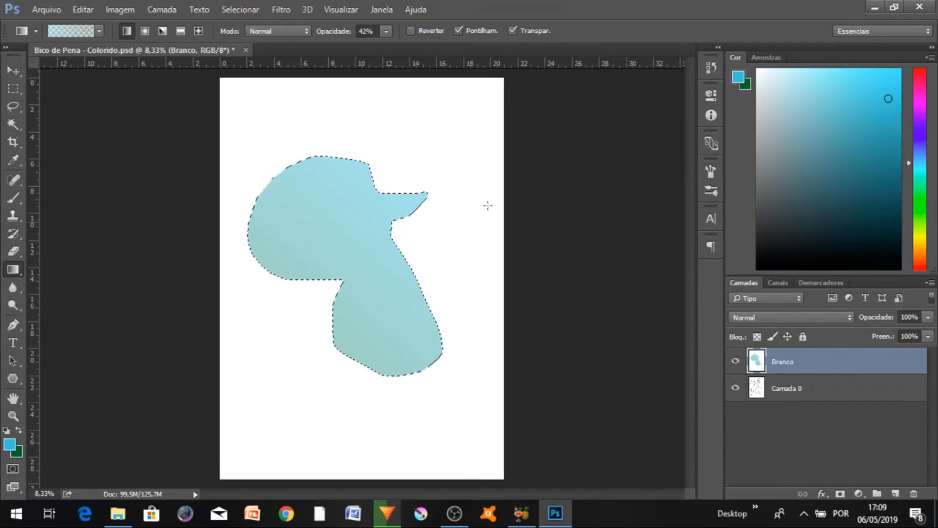
left_click_drag(412, 146, 299, 287)
left_click_drag(397, 148, 349, 258)
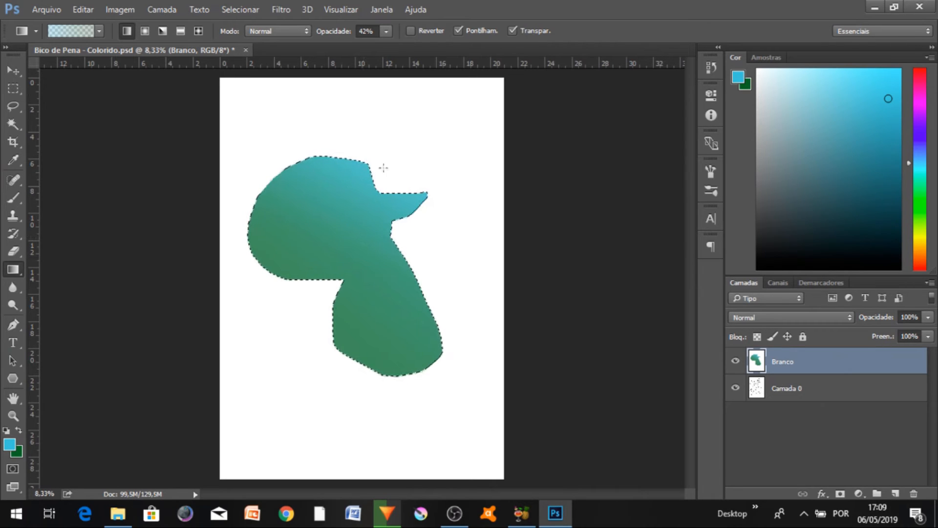
left_click_drag(397, 177, 301, 334)
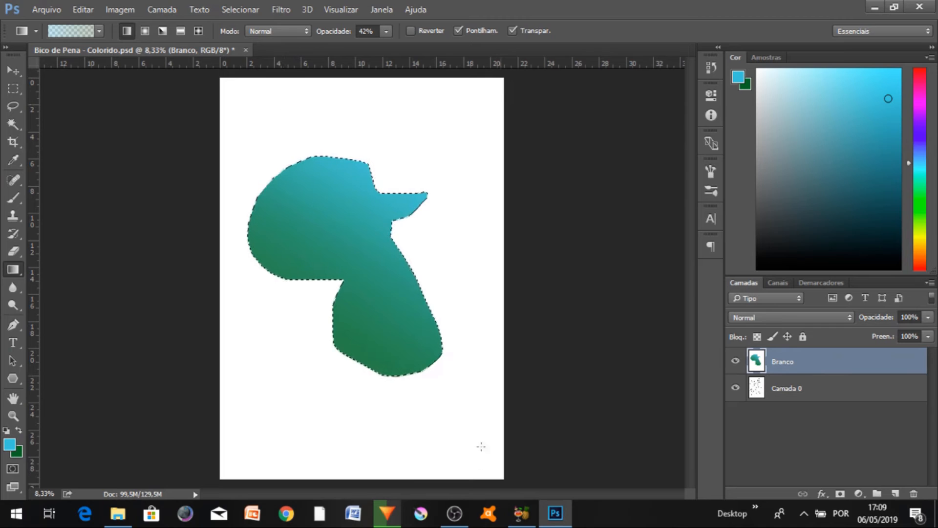
Switch to the radial gradient and apply several light blue to dark green passes outward from the selection's upper part
left_click(146, 31)
left_click_drag(433, 151, 333, 263)
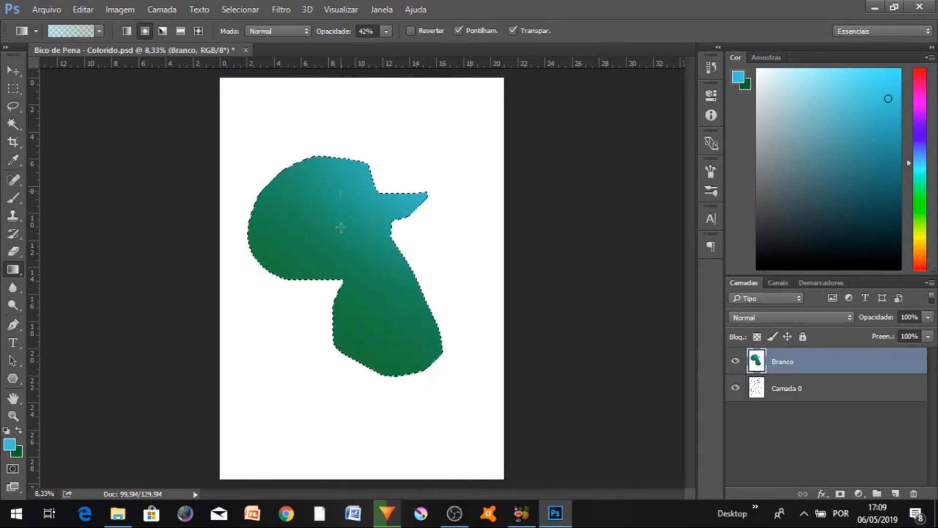
left_click_drag(335, 250, 335, 249)
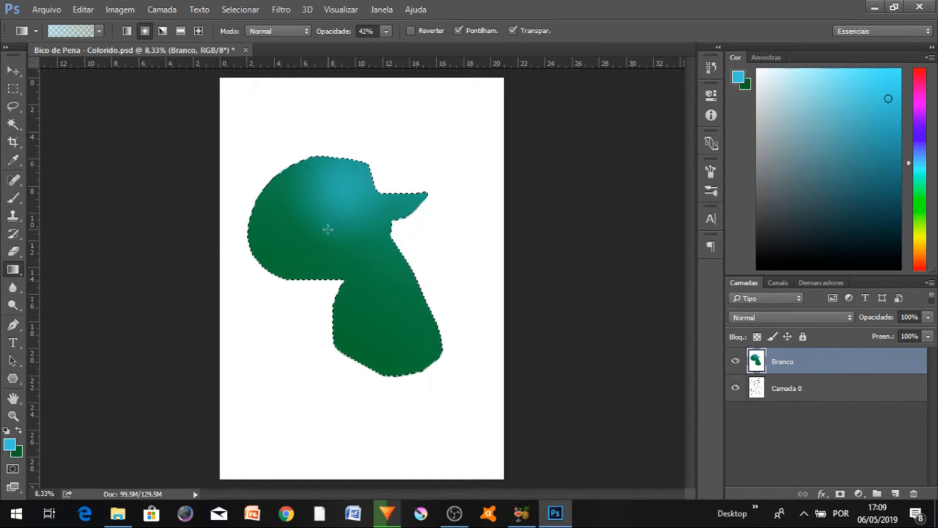
left_click_drag(335, 190, 299, 373)
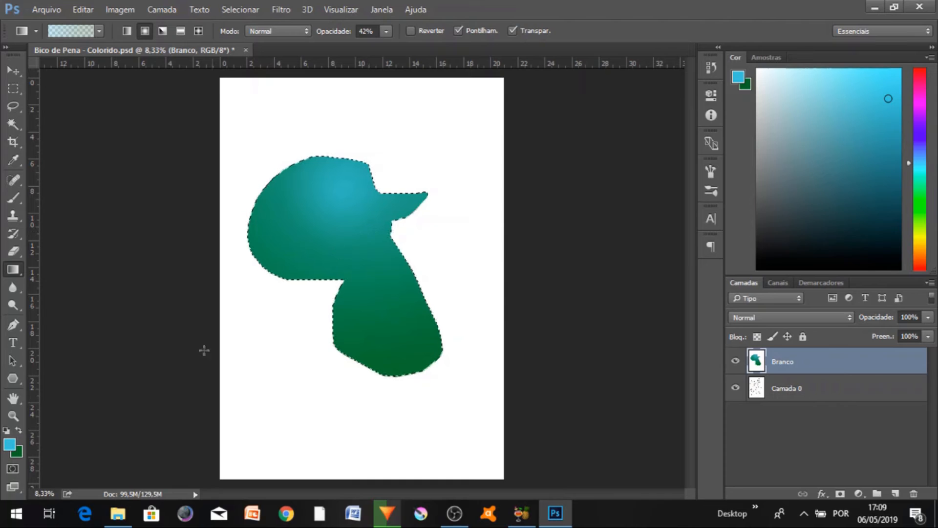
Change the foreground colour to a light green
left_click(15, 446)
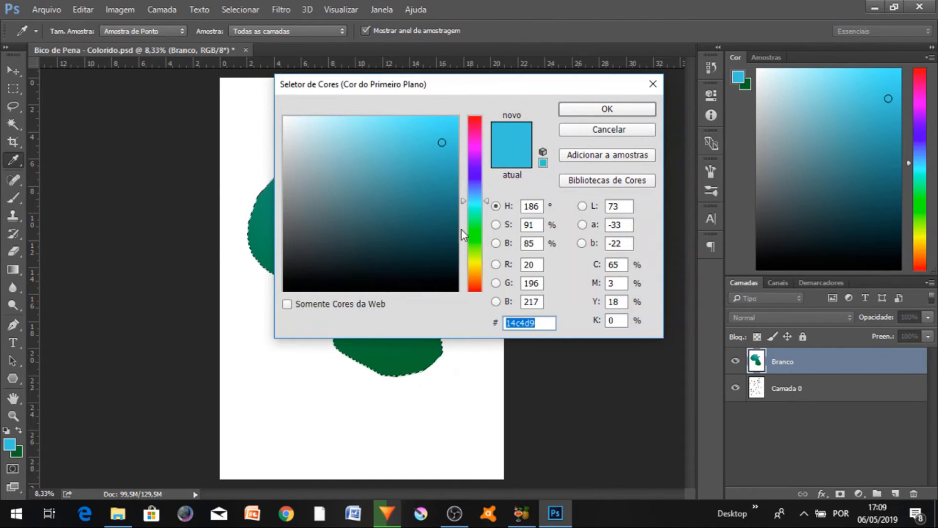
left_click(474, 232)
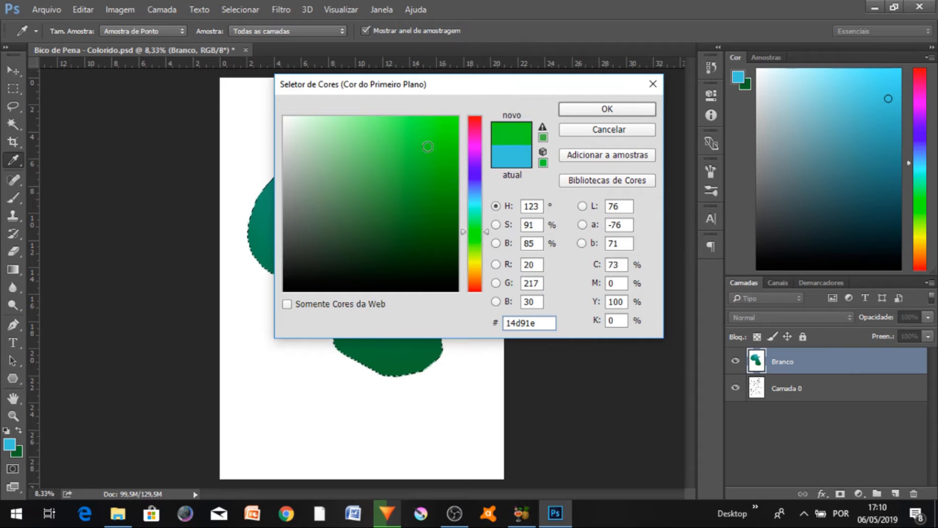
left_click_drag(441, 143, 348, 118)
left_click(565, 110)
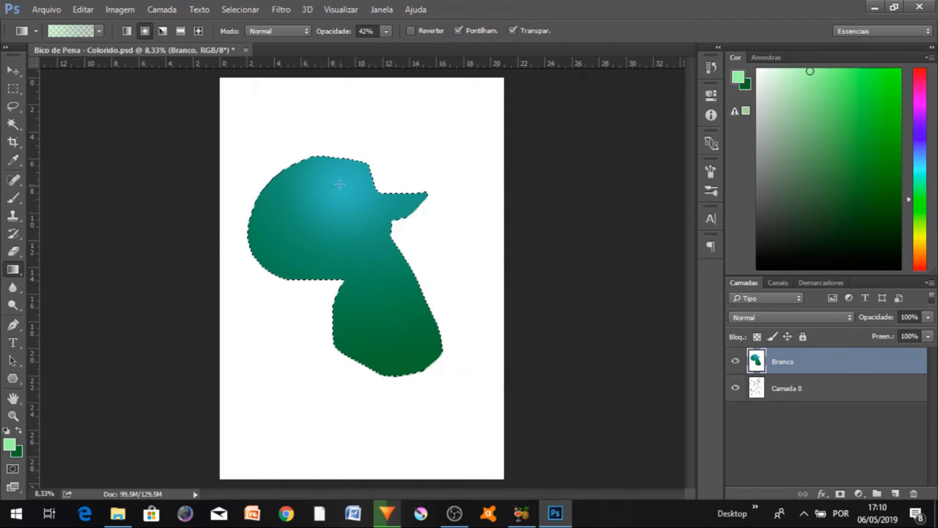
Apply light to dark green radial gradients from the selection's upper part, and try a linear gradient across it
left_click_drag(336, 183, 343, 252)
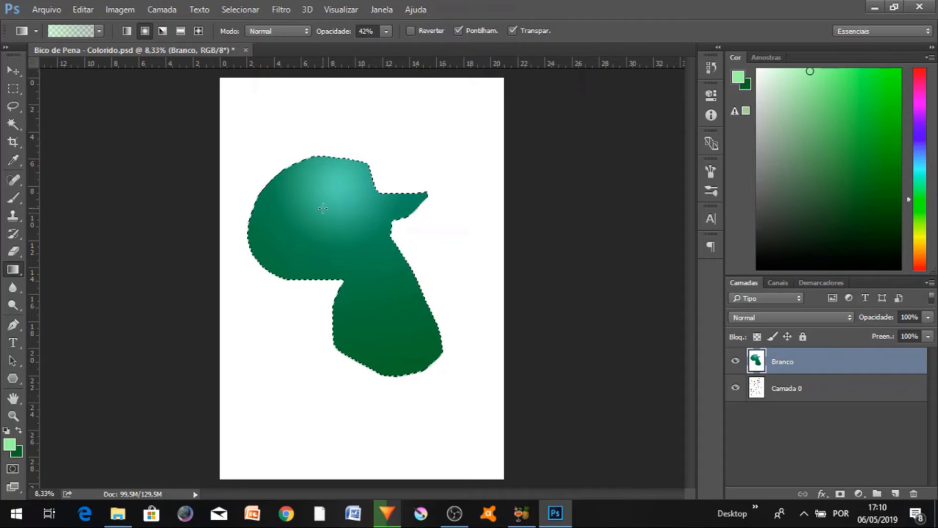
left_click_drag(331, 193, 347, 304)
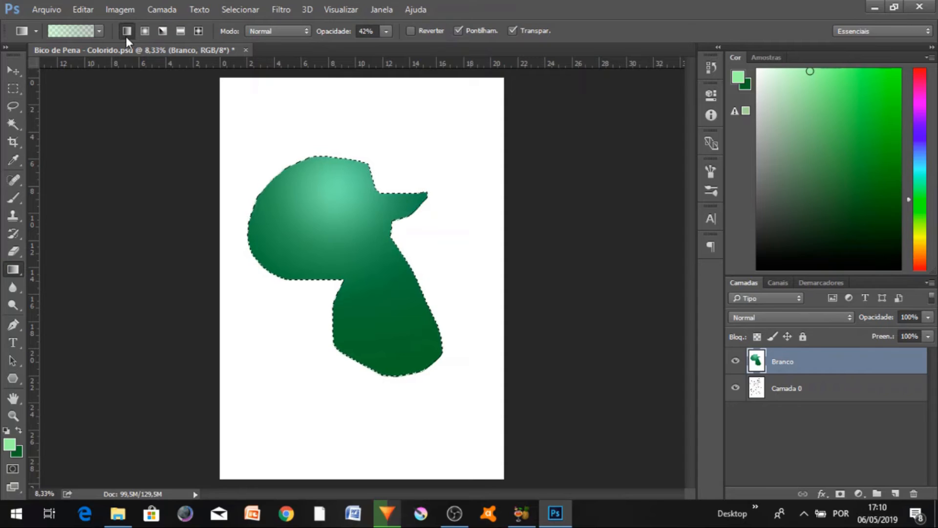
left_click_drag(379, 183, 282, 343)
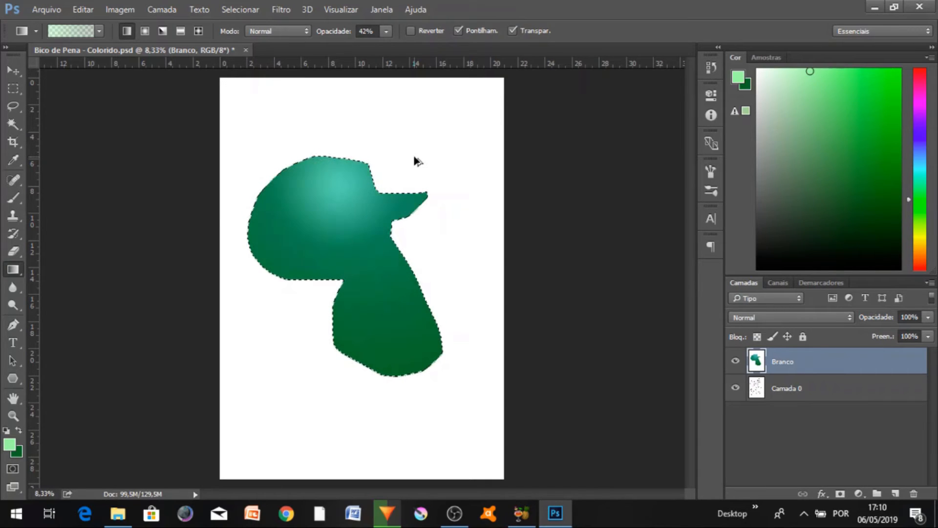
Step back through the history to undo all gradient fills, keeping the empty freehand selection
key("ctrl+alt+z")
key("ctrl+alt+z")
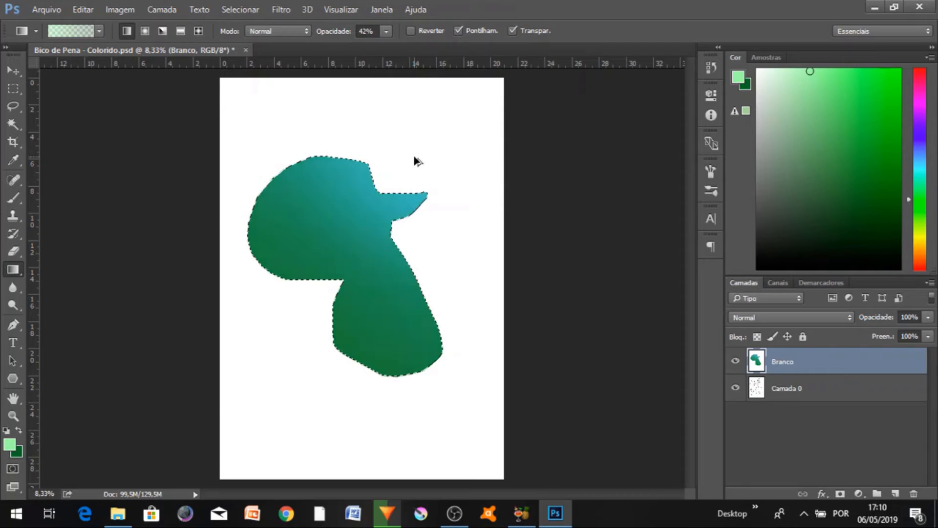
key("ctrl+alt+z")
key("ctrl+alt+z")
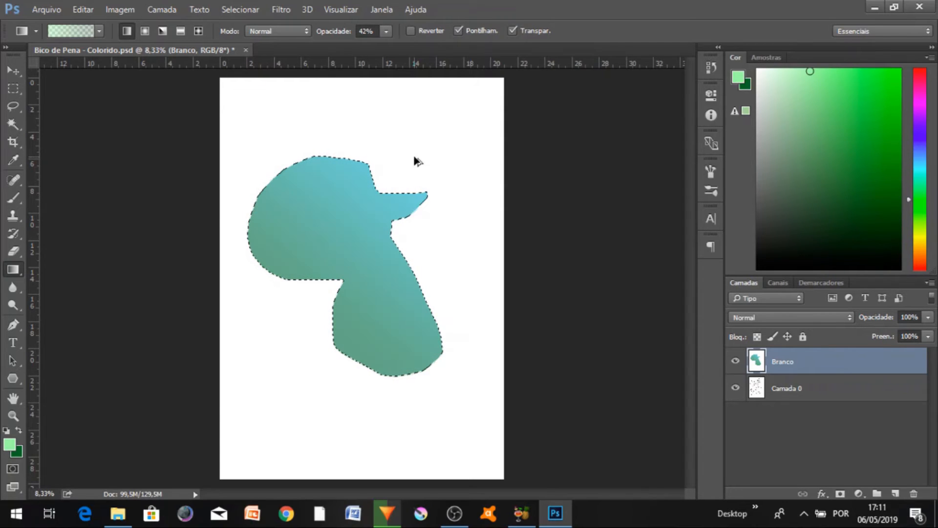
key("ctrl+alt+z")
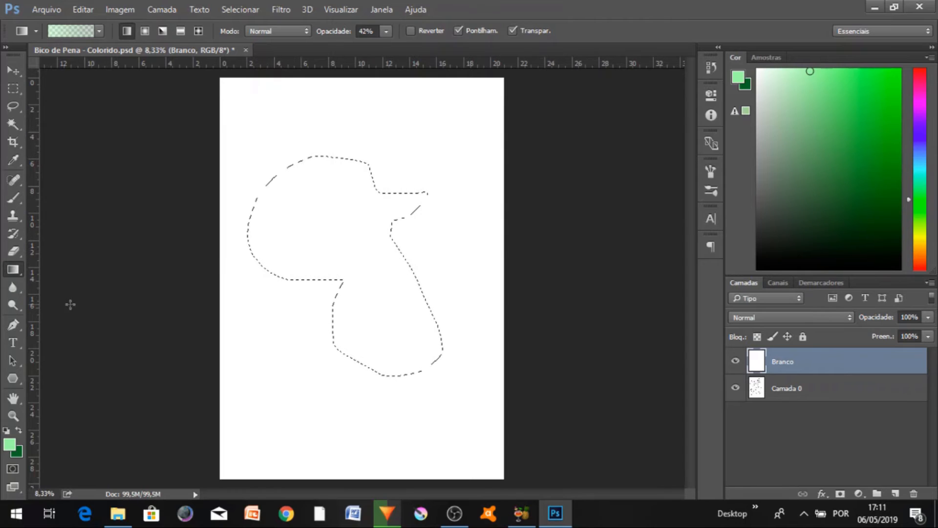
Swap dark green back to the foreground, fill the freehand selection with the Paint Bucket, and deselect
left_click(16, 269)
left_click(57, 276)
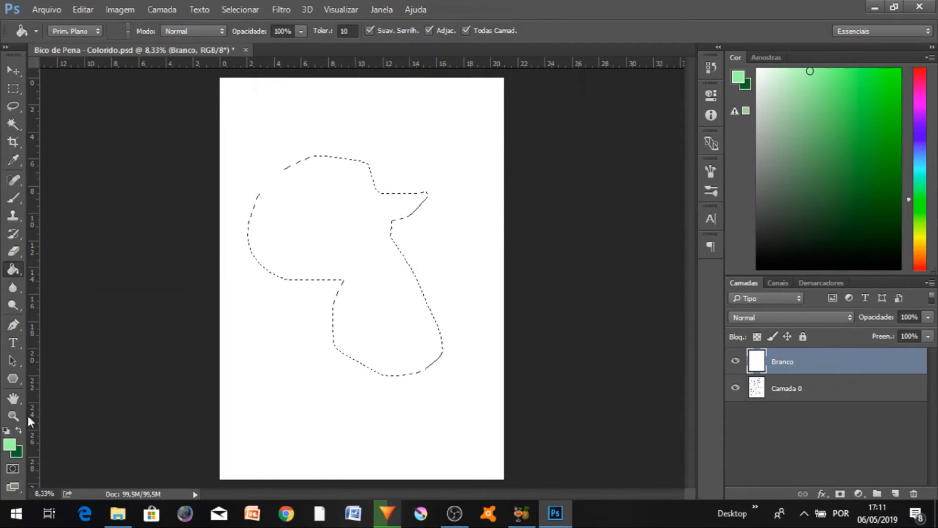
left_click(17, 430)
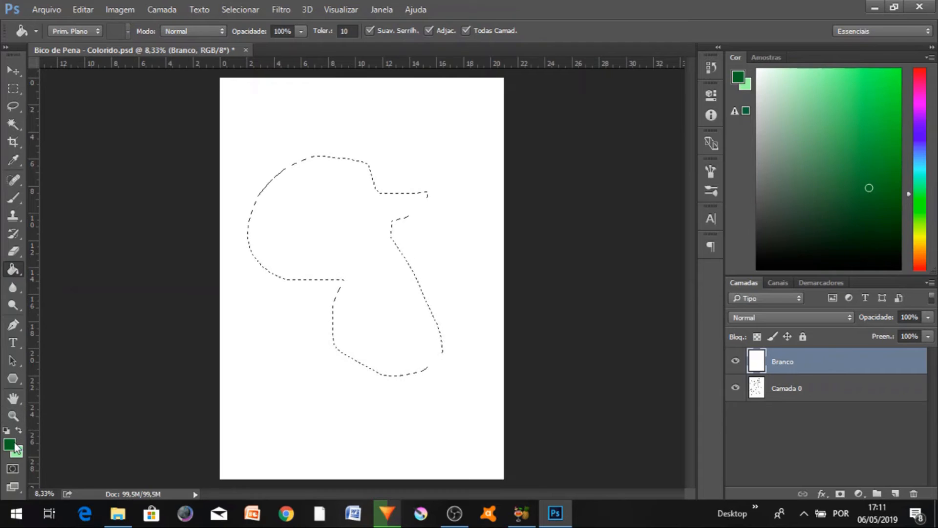
left_click(360, 238)
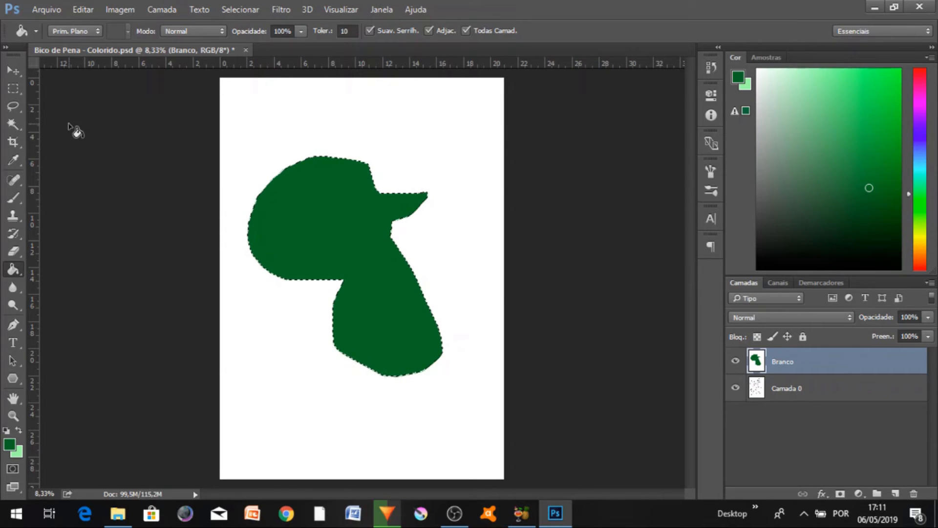
key("ctrl+d")
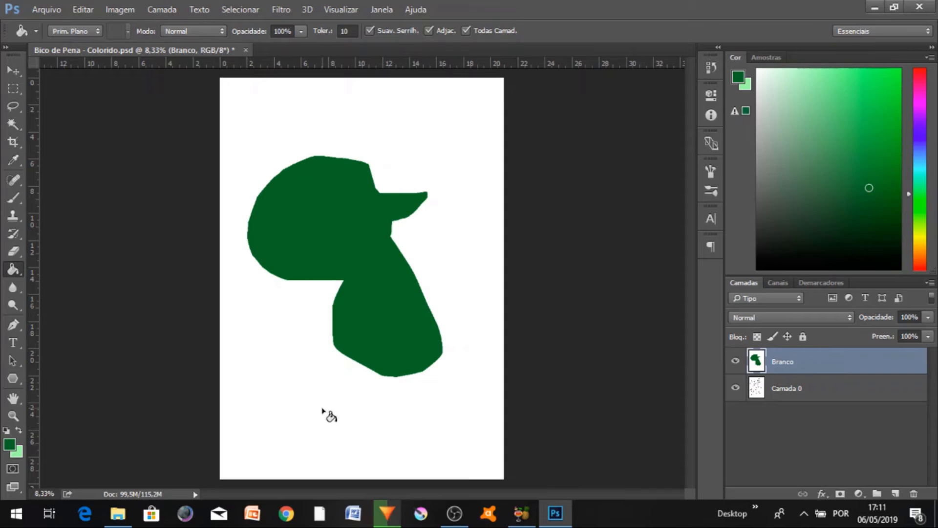
Select the dark green shape on the Branco layer with the Magic Wand
left_click(9, 125)
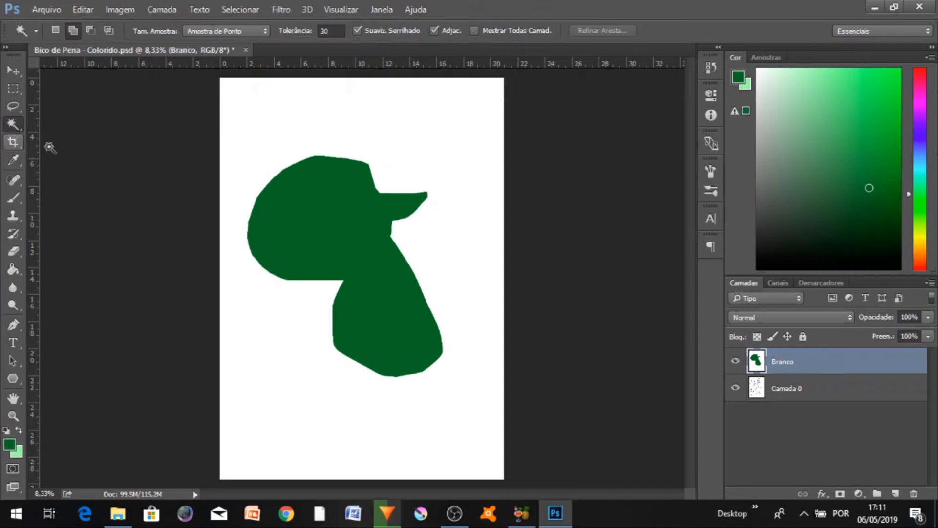
left_click(334, 218)
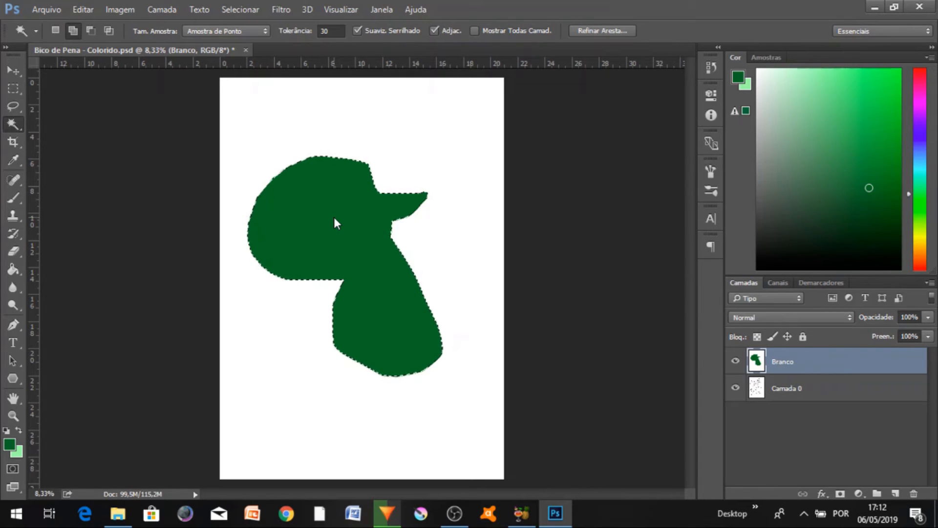
Try alternating Magic Wand selections of the dark green shape and the white background, deselecting before each new one
key("ctrl+d")
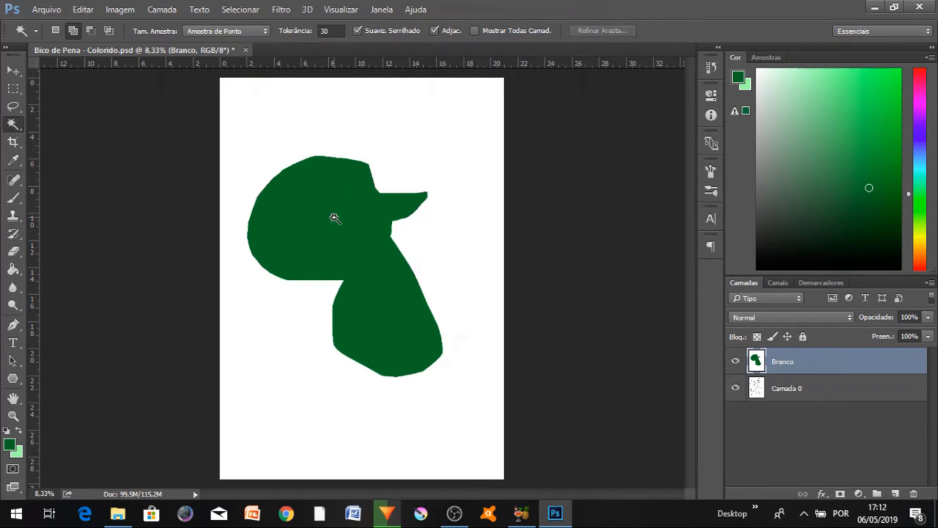
left_click(391, 164)
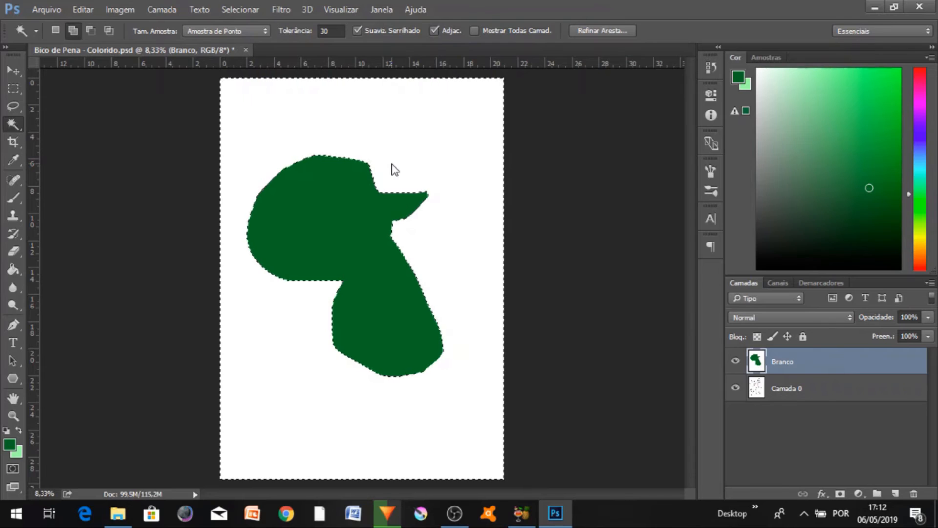
key("ctrl+d")
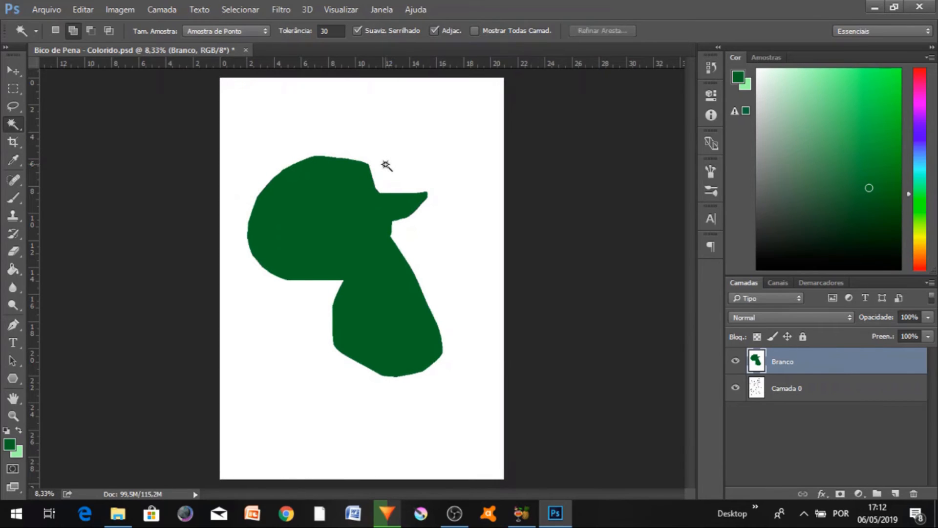
left_click(362, 188)
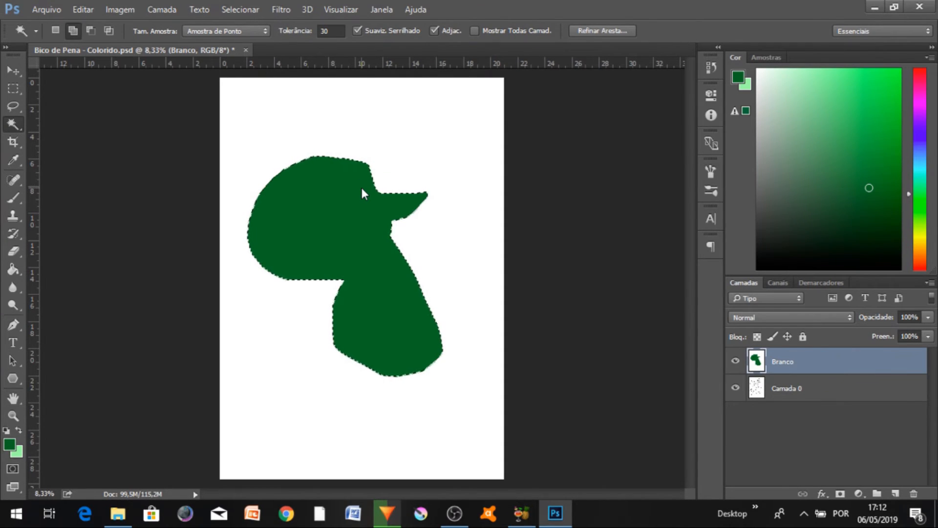
Select the white background with the Magic Wand, fill it with light green using the Paint Bucket, and deselect
left_click(403, 176)
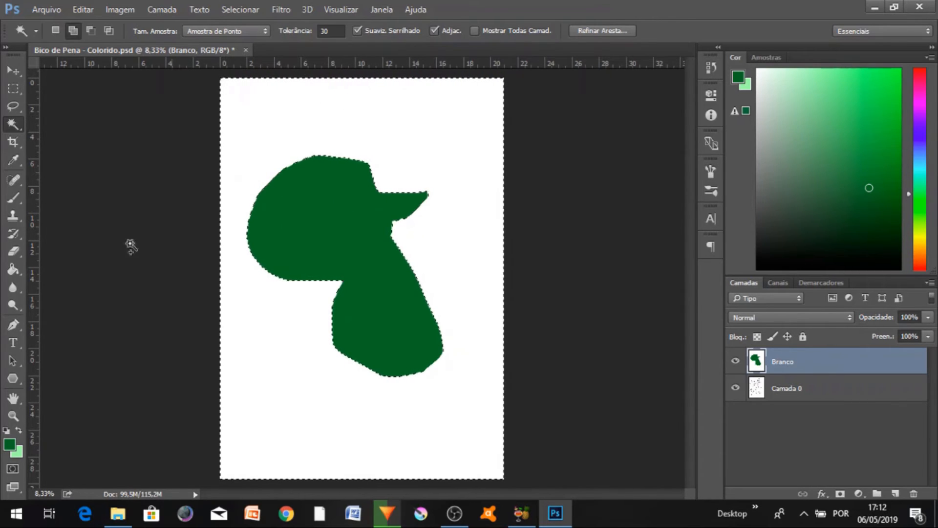
left_click(19, 430)
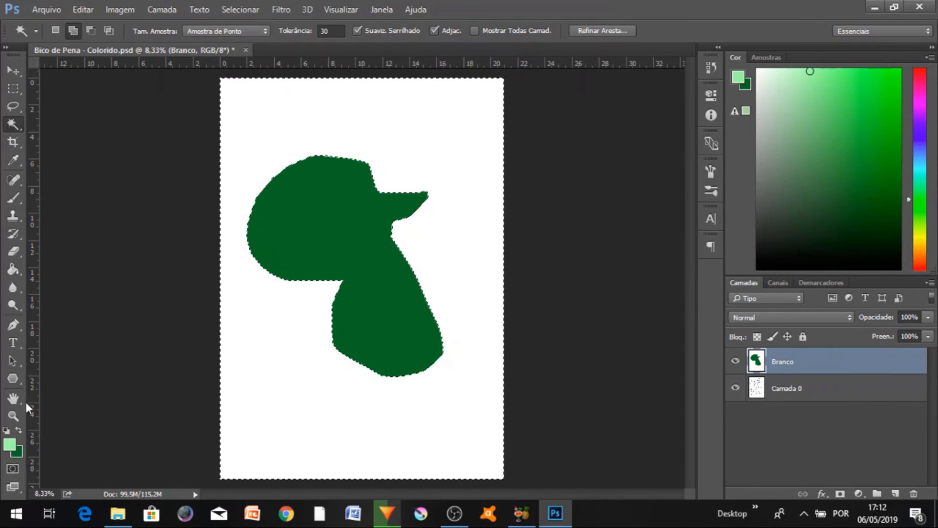
left_click(13, 270)
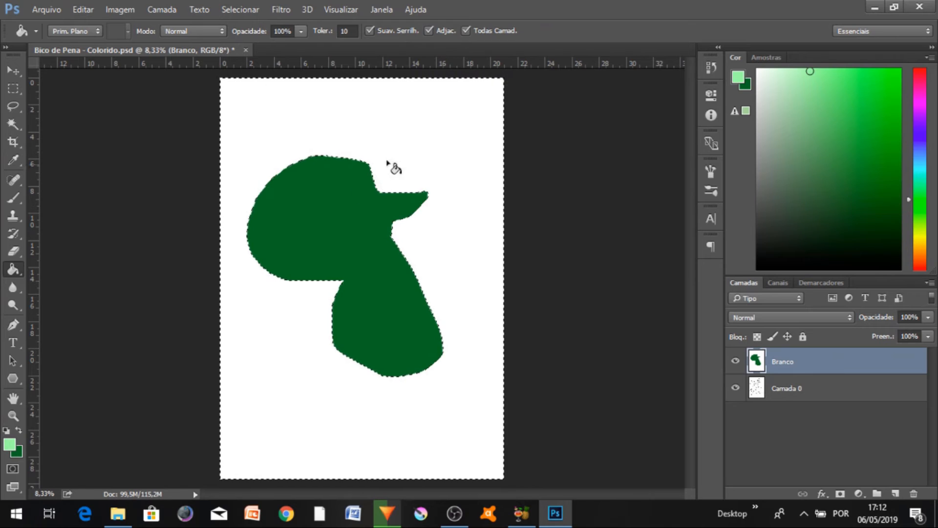
left_click(410, 140)
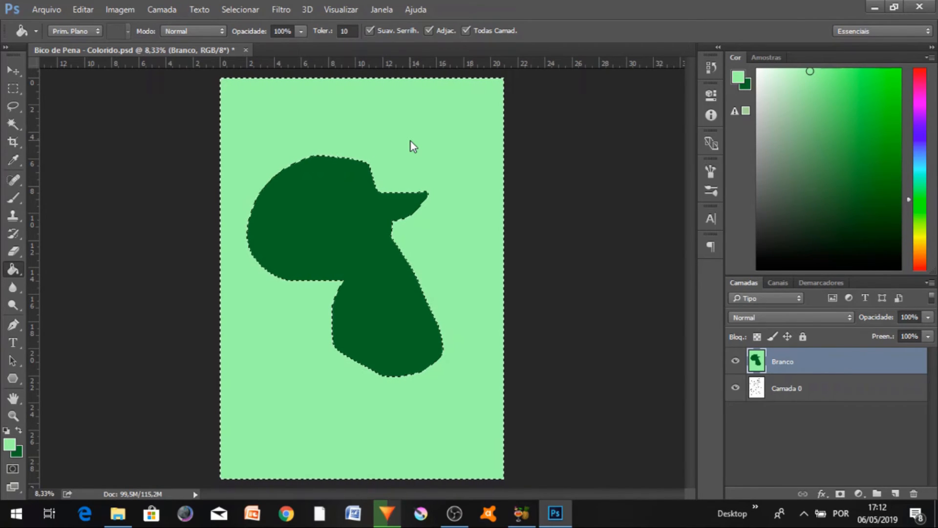
key("ctrl+d")
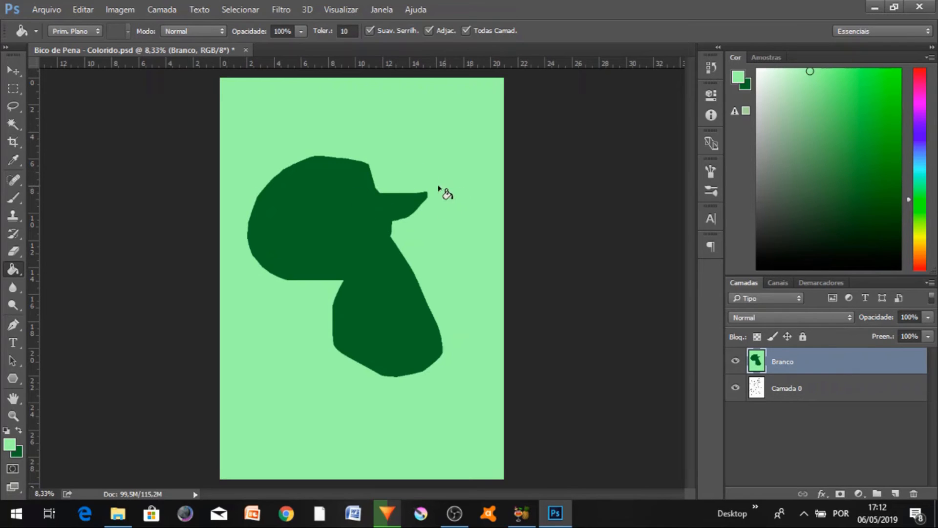
Paint a dark green stroke above the large shape with a 175 px brush at 97% hardness
left_click(14, 197)
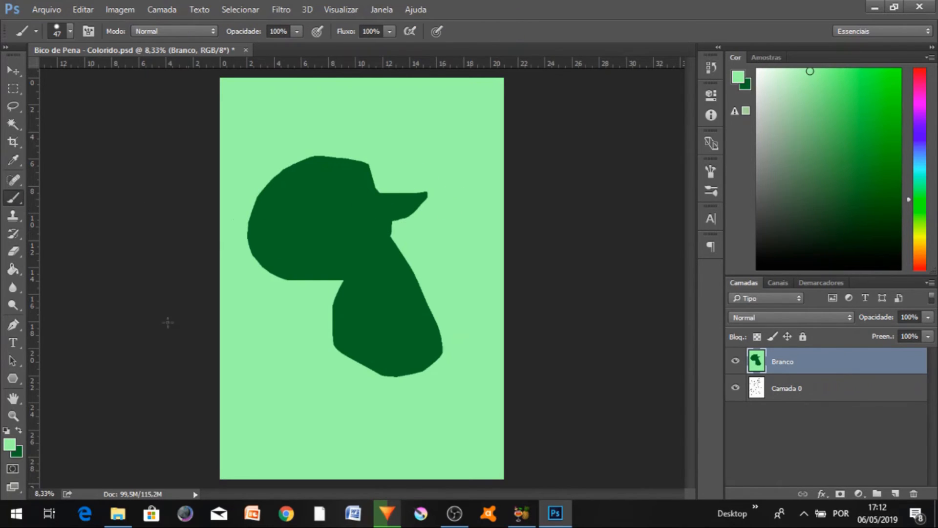
left_click(19, 432)
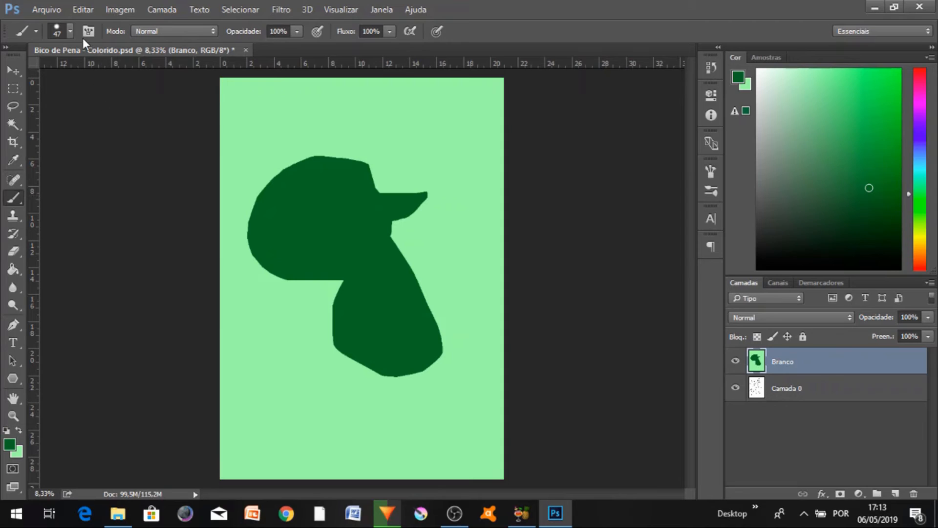
left_click(69, 31)
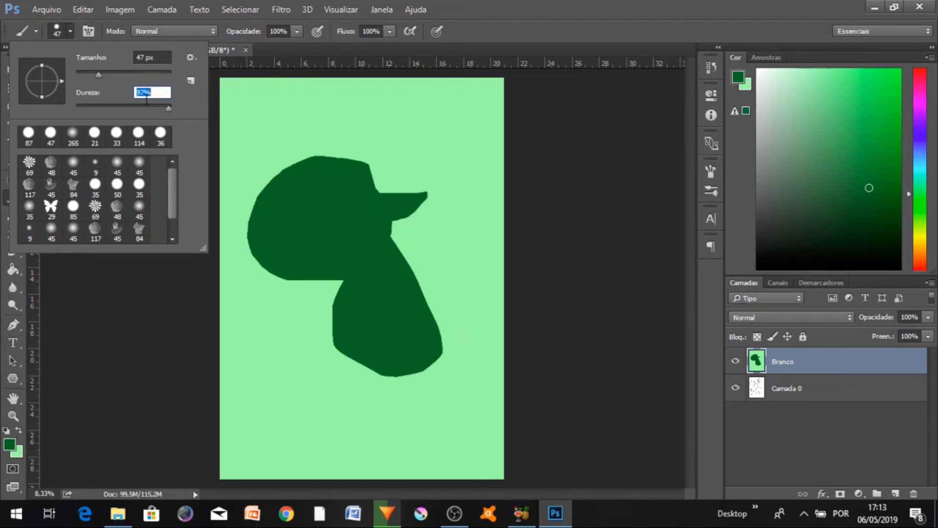
left_click_drag(167, 108, 169, 109)
left_click_drag(116, 75, 142, 75)
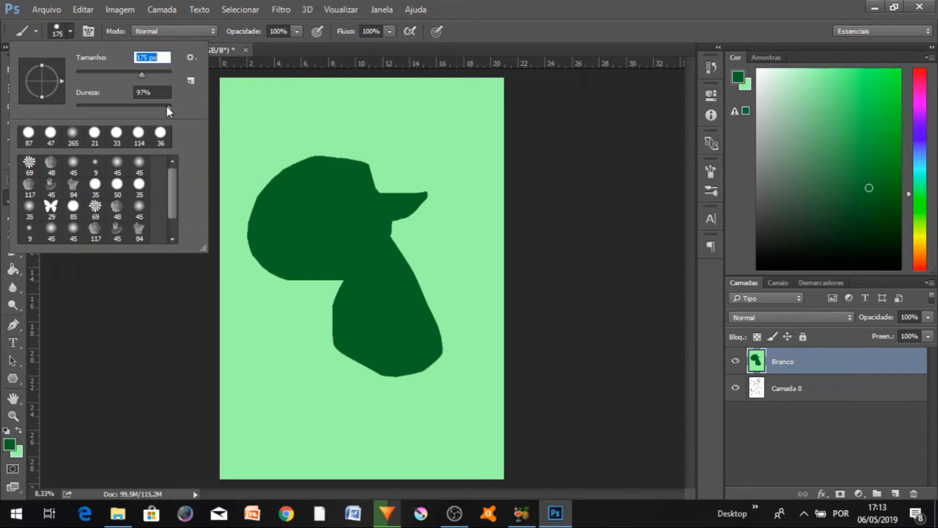
left_click(310, 115)
mouse_move(311, 114)
left_mouse_down()
mouse_move(281, 130)
mouse_move(352, 107)
mouse_move(276, 128)
mouse_move(309, 133)
mouse_move(355, 105)
mouse_move(290, 128)
mouse_move(320, 116)
left_mouse_up()
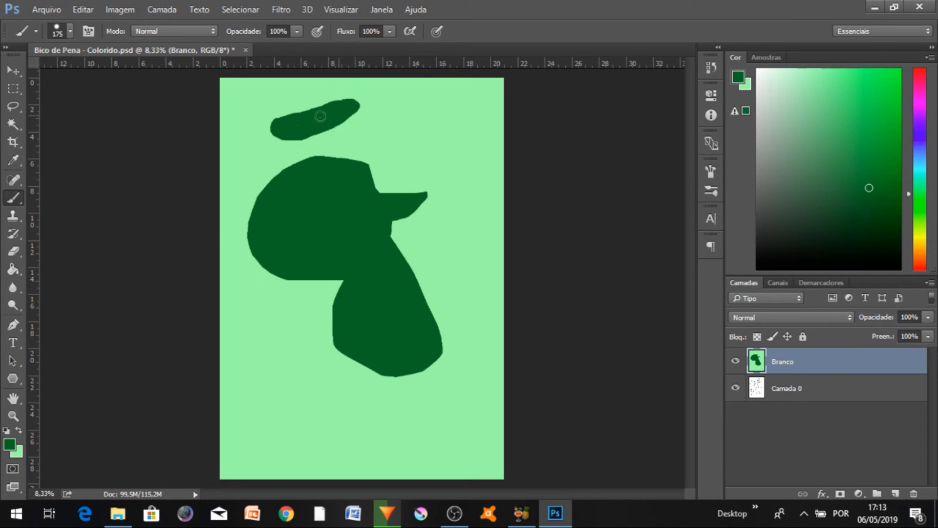
Paint a soft-edged 175 px patch beside the first stroke at low hardness, and brush over it at 100% hardness
left_click(69, 32)
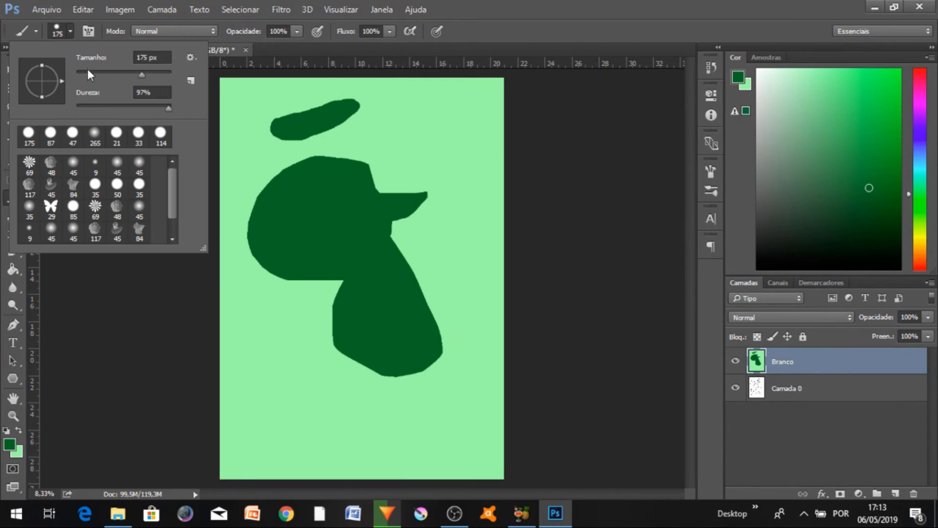
left_click(94, 106)
mouse_move(390, 111)
left_mouse_down()
mouse_move(369, 127)
mouse_move(413, 130)
mouse_move(386, 119)
mouse_move(371, 132)
mouse_move(419, 128)
mouse_move(366, 127)
mouse_move(407, 129)
mouse_move(378, 122)
left_mouse_up()
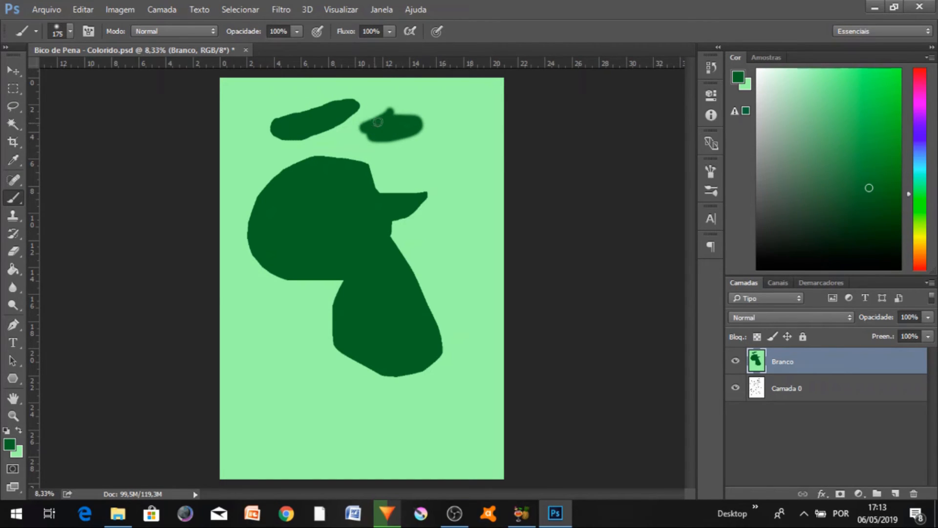
left_click(71, 32)
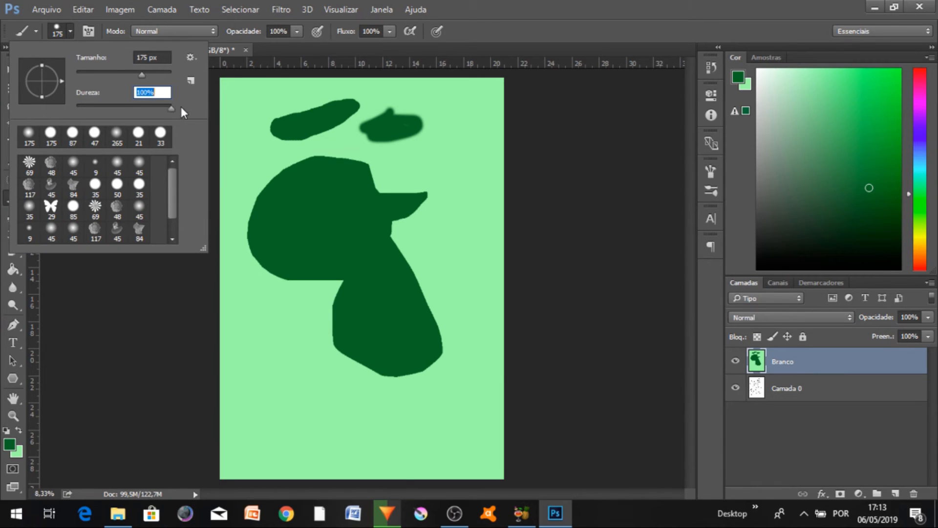
mouse_move(342, 117)
left_mouse_down()
mouse_move(407, 133)
mouse_move(369, 117)
mouse_move(406, 124)
mouse_move(380, 135)
mouse_move(367, 132)
mouse_move(409, 119)
mouse_move(426, 127)
mouse_move(401, 140)
left_mouse_up()
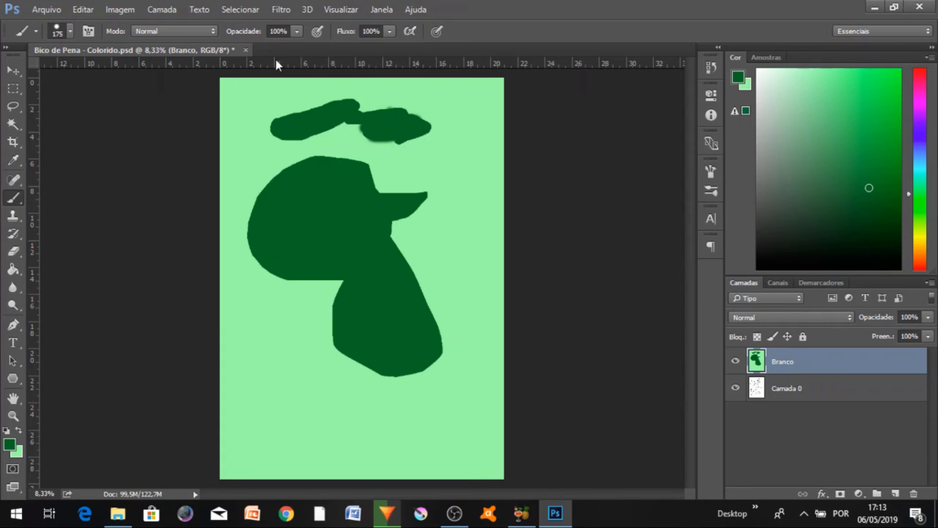
Lower the brush opacity to 61% and paint overlapping dark green strokes in the lower-left area of the canvas
left_click(296, 33)
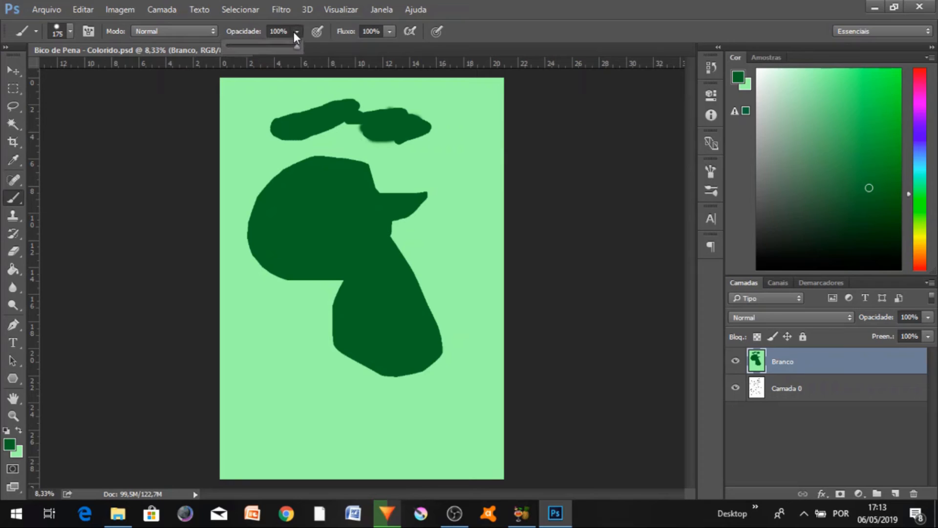
left_click(270, 46)
mouse_move(282, 333)
left_mouse_down()
mouse_move(282, 383)
mouse_move(279, 333)
mouse_move(279, 377)
mouse_move(271, 356)
mouse_move(270, 383)
mouse_move(274, 344)
mouse_move(274, 366)
left_mouse_up()
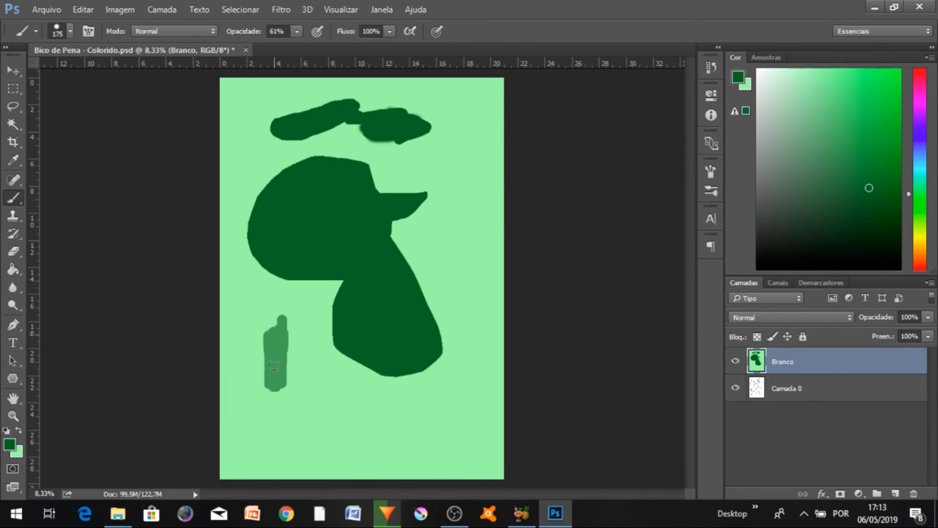
mouse_move(277, 328)
left_mouse_down()
mouse_move(272, 397)
mouse_move(272, 346)
mouse_move(283, 364)
mouse_move(282, 342)
mouse_move(292, 355)
mouse_move(291, 341)
mouse_move(266, 336)
mouse_move(289, 350)
mouse_move(276, 383)
mouse_move(268, 345)
left_mouse_up()
mouse_move(315, 373)
left_mouse_down()
mouse_move(296, 444)
mouse_move(320, 364)
mouse_move(315, 407)
mouse_move(313, 363)
mouse_move(316, 409)
mouse_move(317, 360)
mouse_move(322, 391)
left_mouse_up()
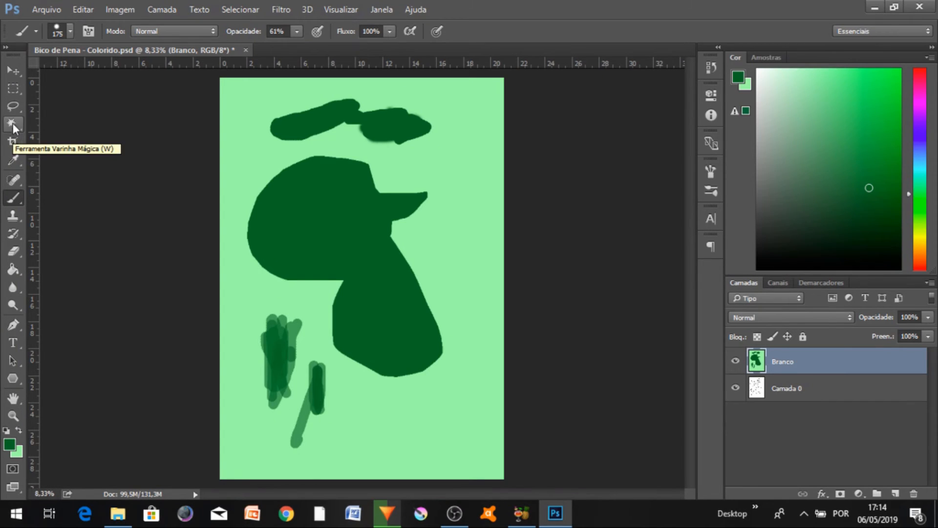
Try moving the whole Branco layer with the Move tool, and undo the move
left_click(13, 90)
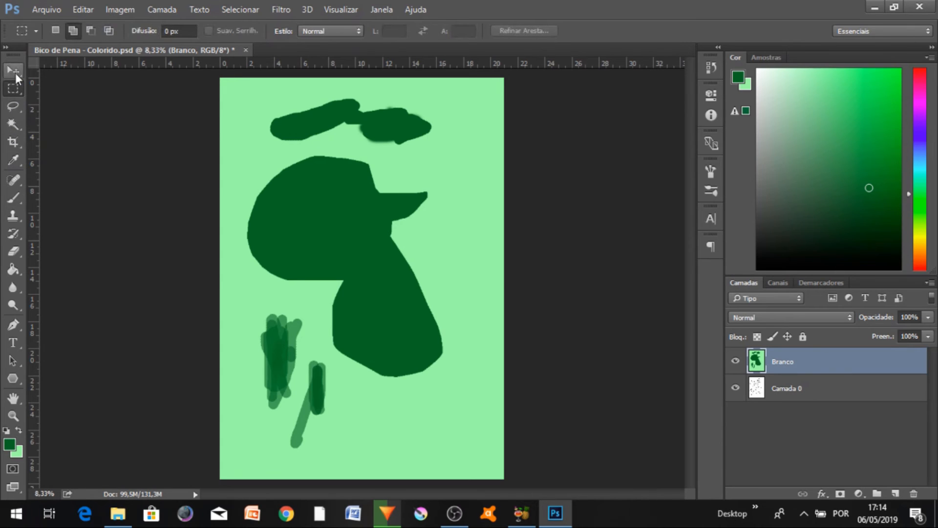
left_click(15, 71)
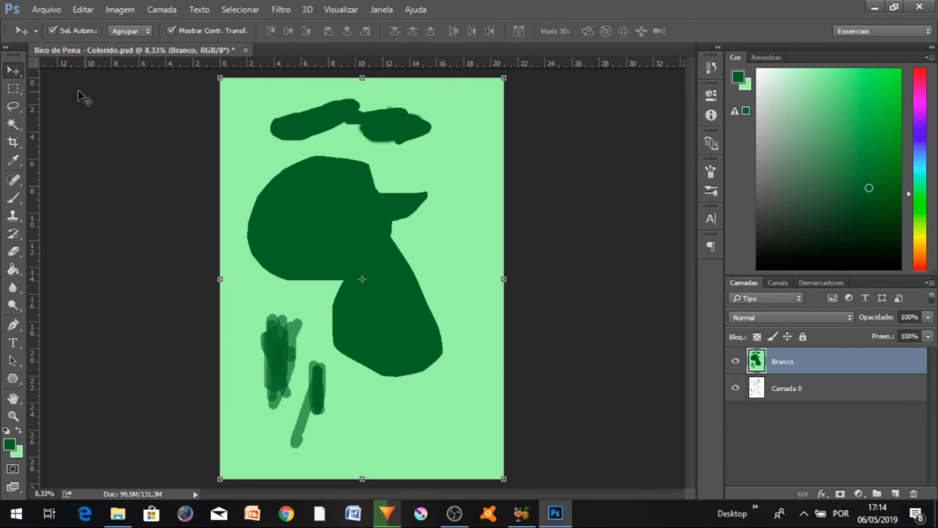
mouse_move(402, 169)
left_mouse_down()
mouse_move(411, 167)
mouse_move(379, 174)
mouse_move(304, 148)
mouse_move(325, 140)
mouse_move(298, 134)
mouse_move(340, 154)
mouse_move(341, 176)
mouse_move(423, 222)
mouse_move(424, 284)
mouse_move(403, 338)
mouse_move(372, 263)
mouse_move(426, 324)
mouse_move(296, 142)
mouse_move(299, 132)
mouse_move(331, 148)
mouse_move(314, 148)
mouse_move(324, 146)
left_mouse_up()
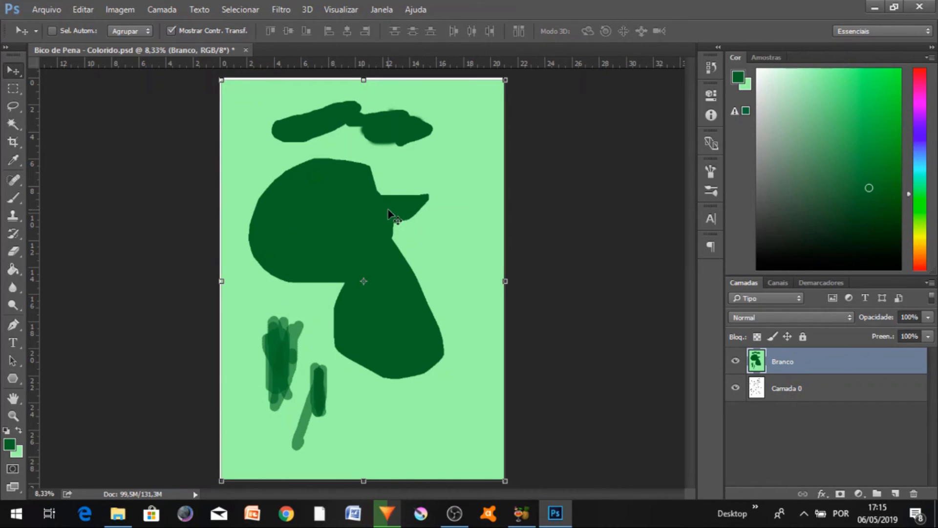
key("ctrl+z")
Select the dark green shape with the Magic Wand, try moving it down and to the right, undo, and deselect
key("w")
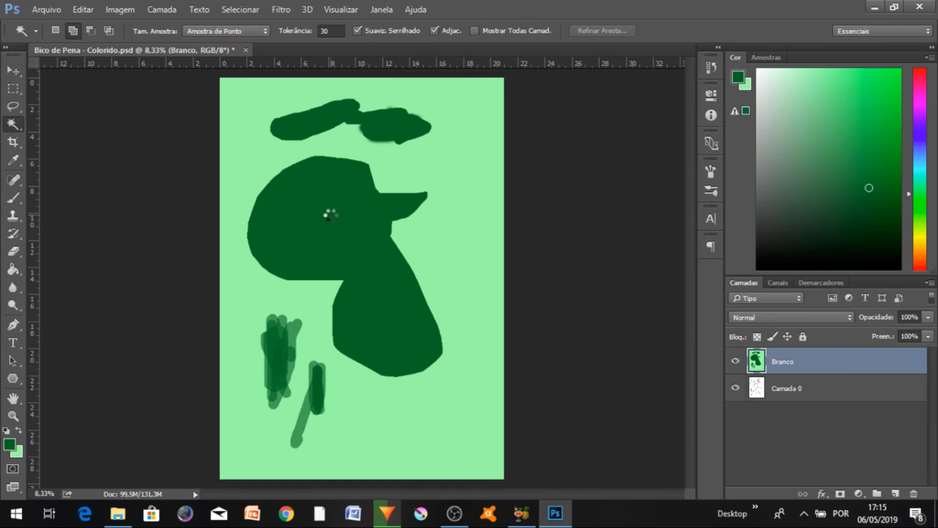
left_click(330, 213)
left_click(13, 73)
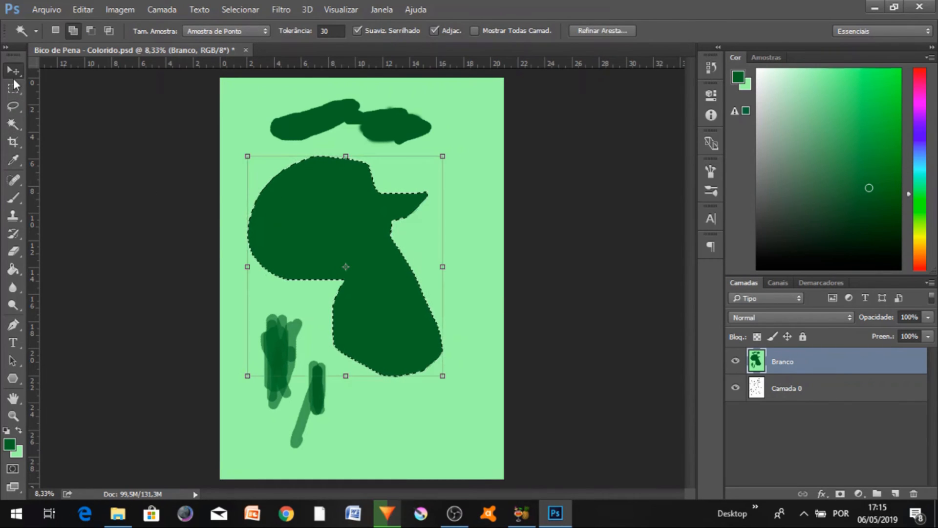
mouse_move(324, 227)
left_mouse_down()
mouse_move(388, 266)
mouse_move(398, 286)
mouse_move(506, 322)
mouse_move(350, 252)
left_mouse_up()
key("ctrl+z")
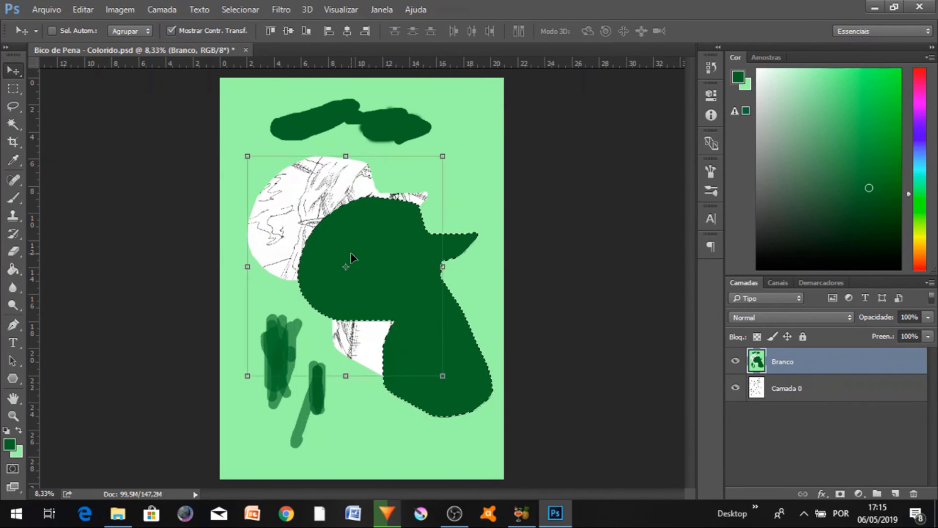
key("ctrl+d")
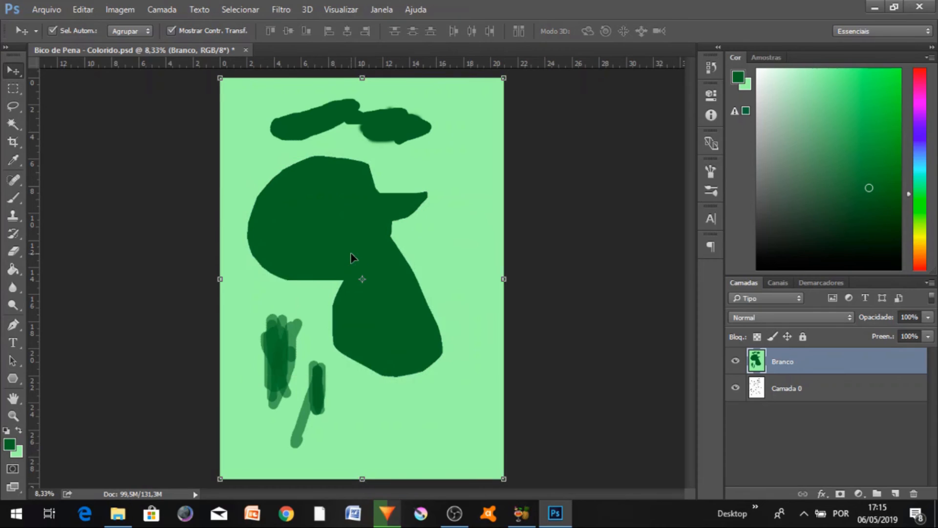
Combine four overlapping rectangular marquees into one selection over the dark green shape, and try another marquee across it
left_click(13, 88)
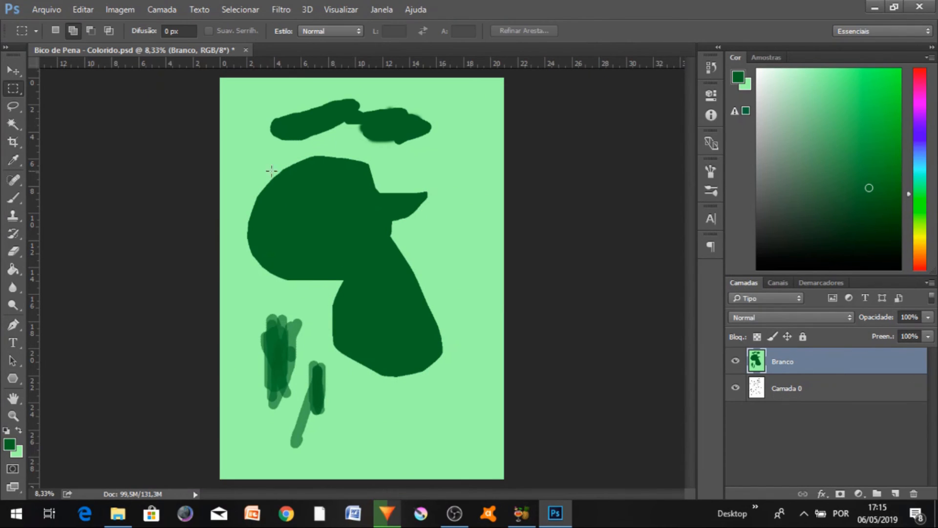
left_click_drag(252, 137, 383, 243)
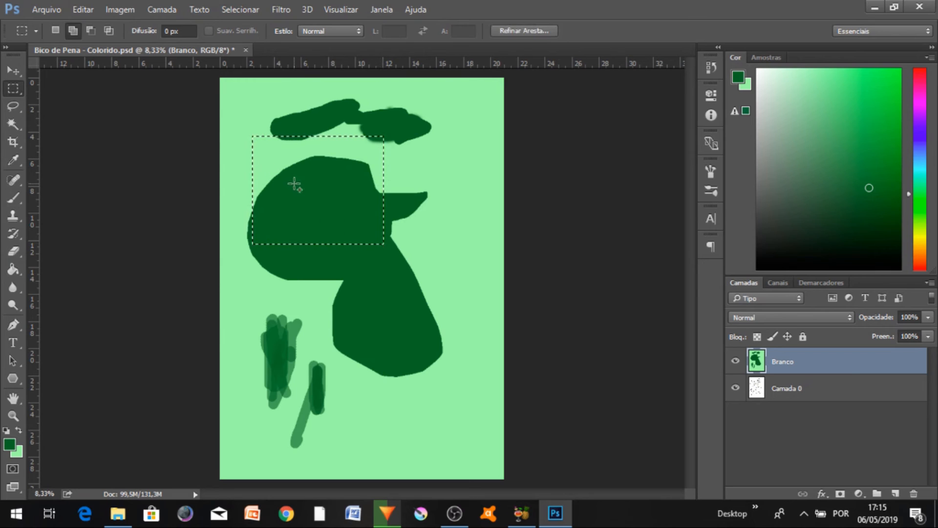
left_click_drag(394, 299, 297, 186)
left_click_drag(394, 166, 425, 282)
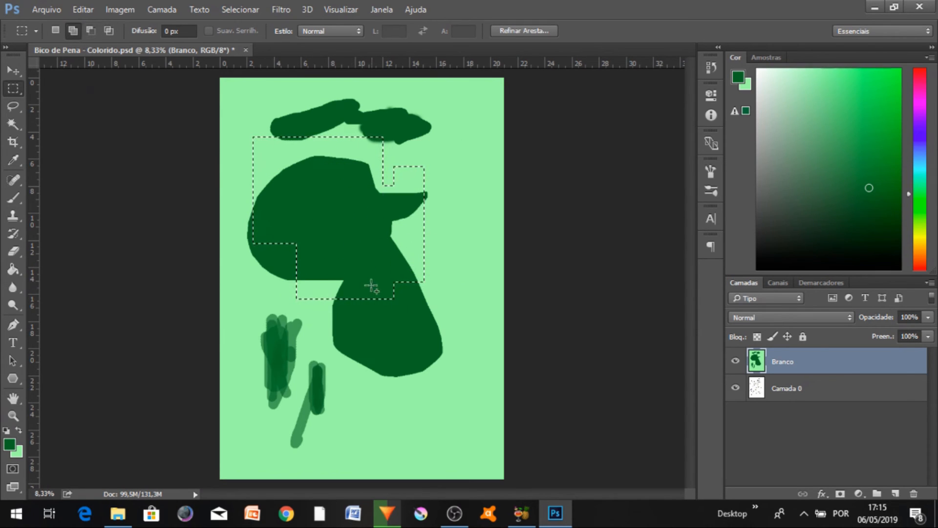
left_click_drag(398, 347, 369, 298)
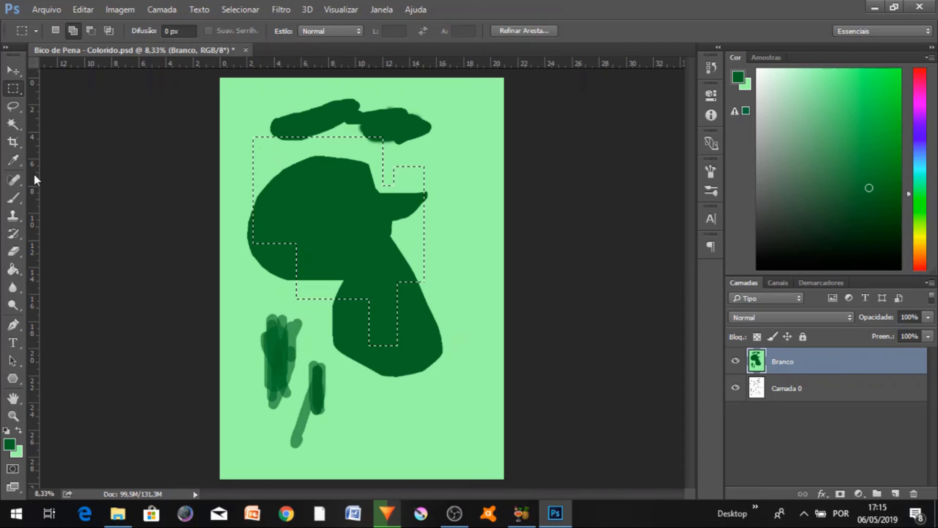
right_click(19, 95)
left_click(35, 100)
left_click_drag(310, 242, 349, 352)
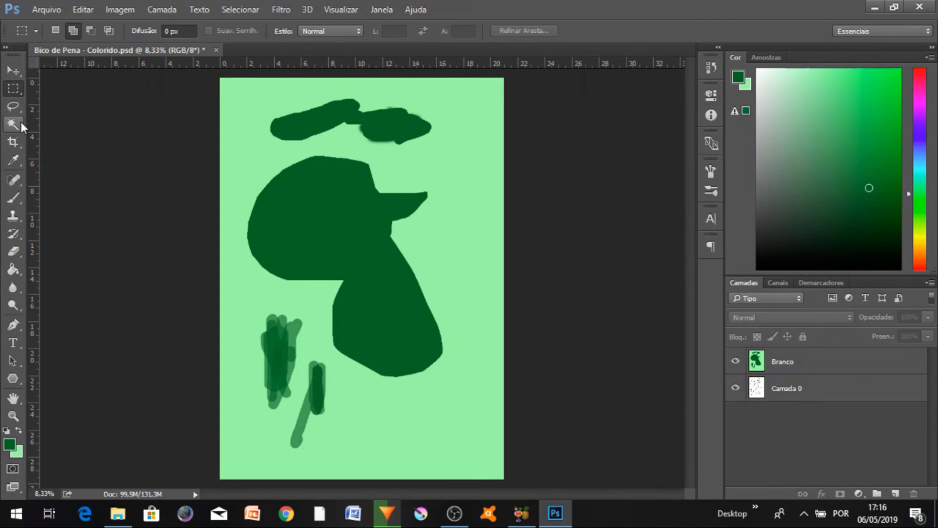
Try cropping the canvas to a smaller rectangle over the dark green shape with the Crop tool, and undo the crop
left_click(16, 105)
left_click(20, 121)
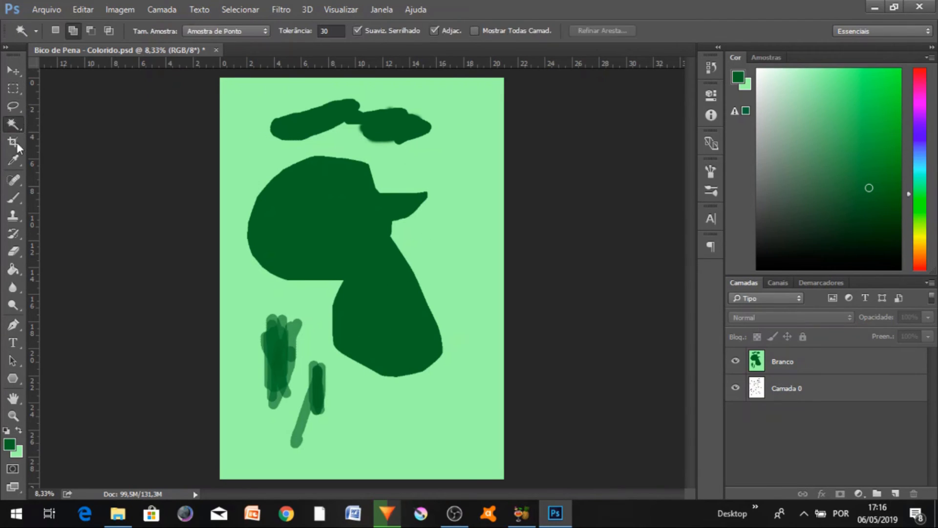
left_click(13, 147)
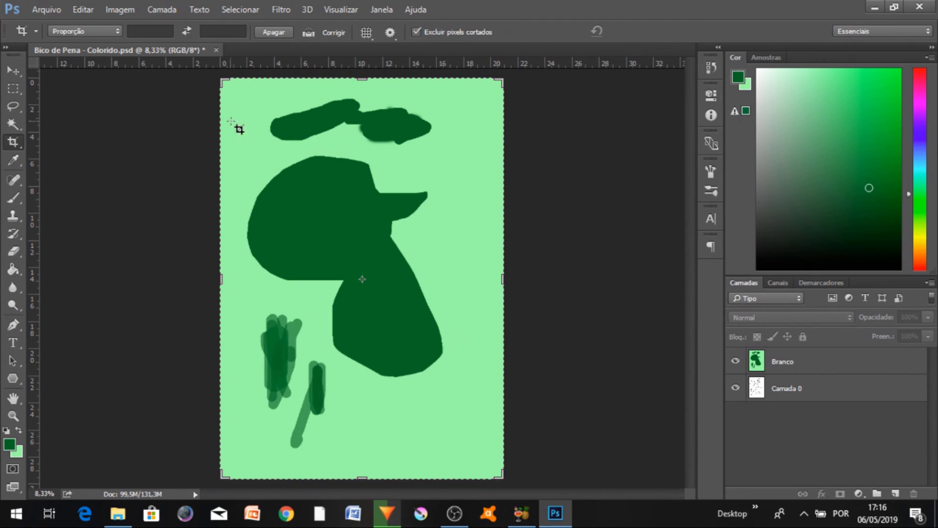
left_click_drag(222, 80, 238, 163)
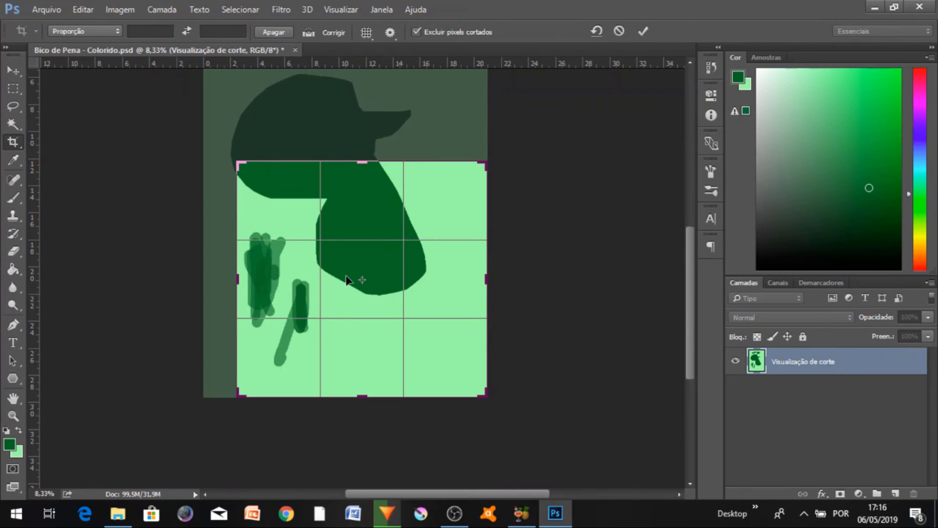
left_click_drag(343, 189, 375, 270)
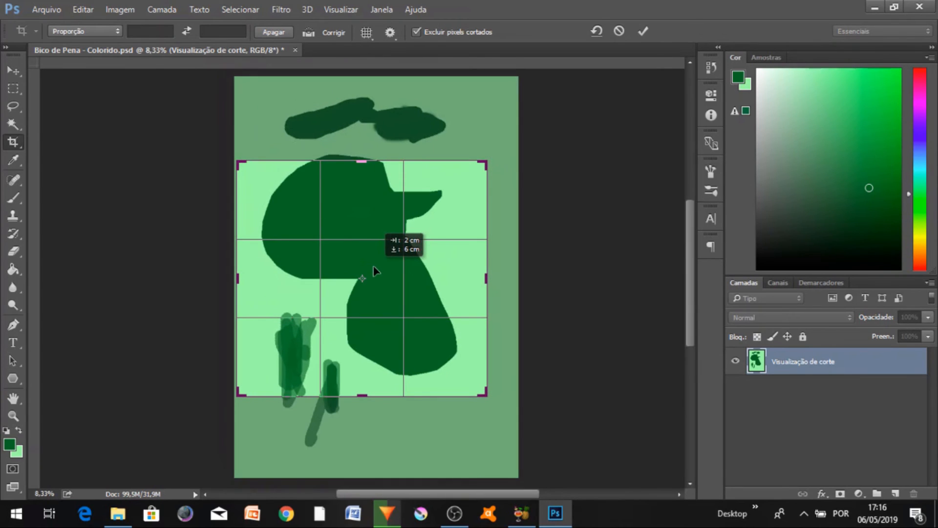
key("Return")
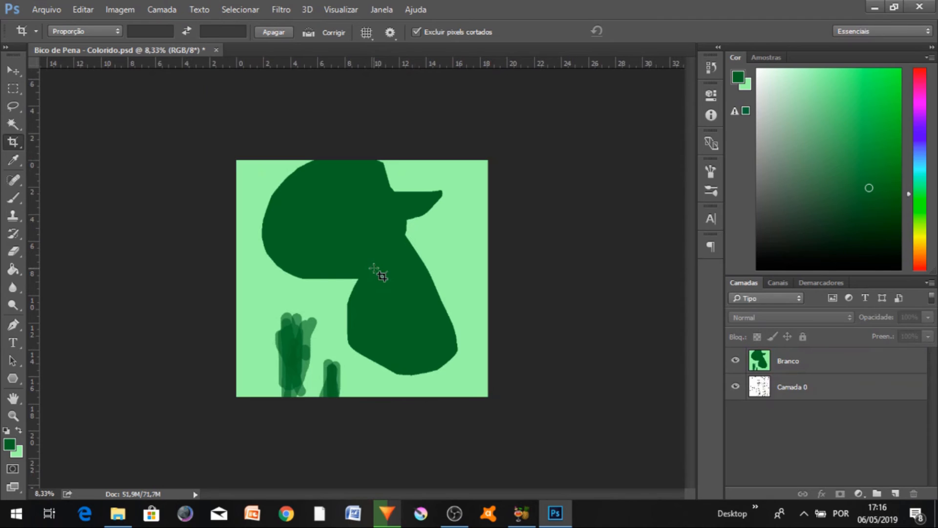
key("ctrl+z")
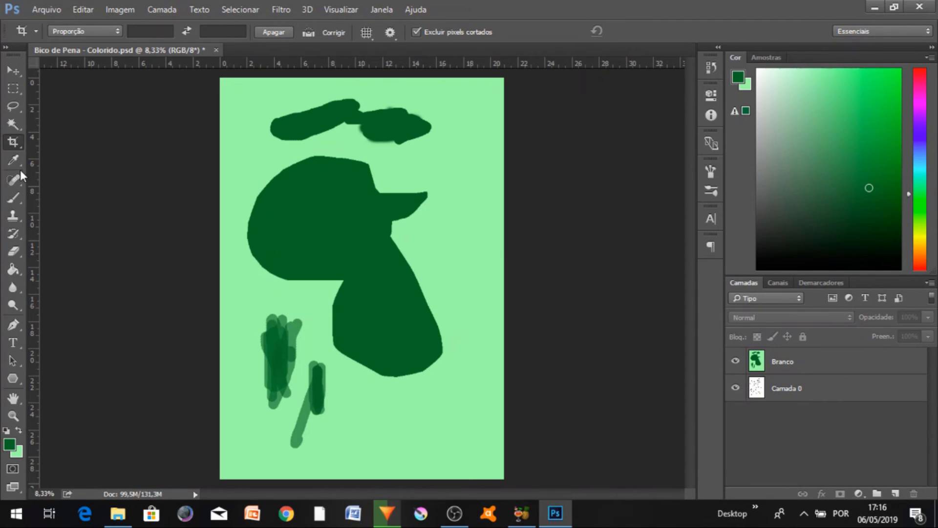
Sample the light green background, try filling the upper dark green stroke on the Branco layer with it, and undo the fill
left_click(17, 158)
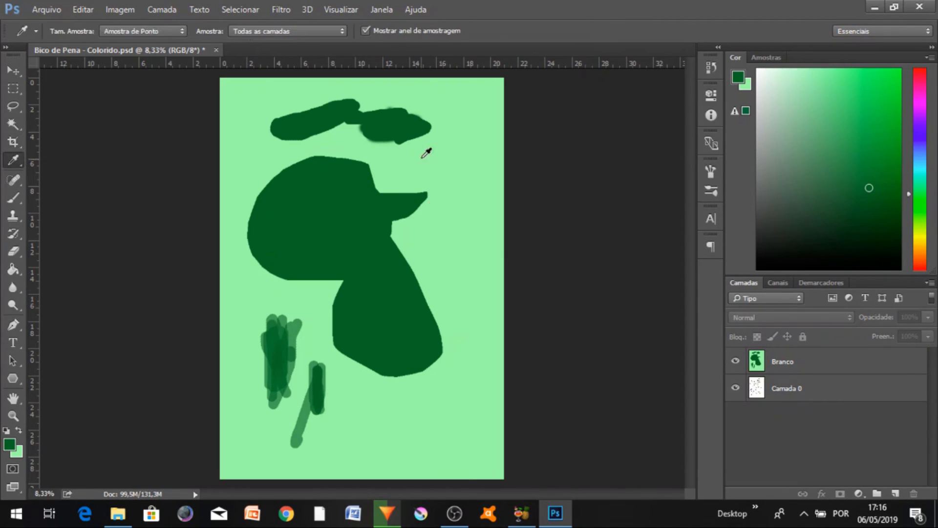
left_click(448, 158)
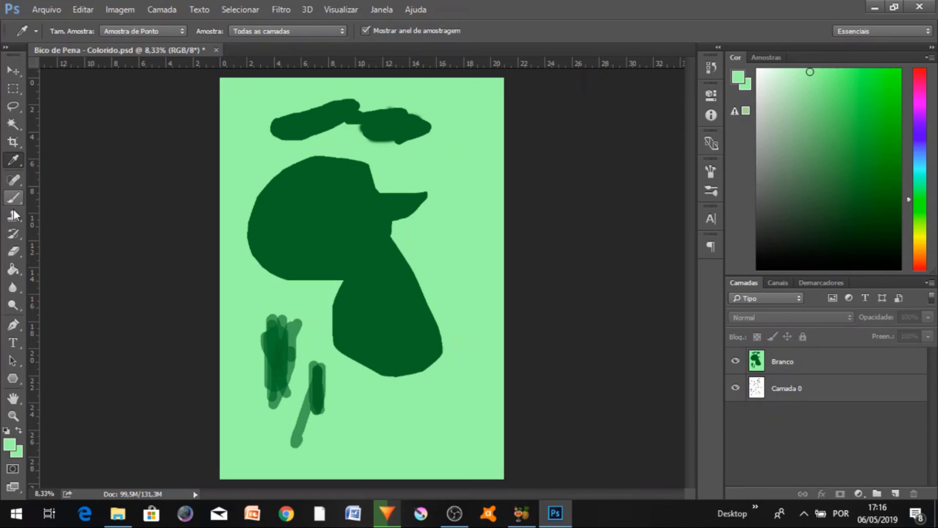
left_click(14, 269)
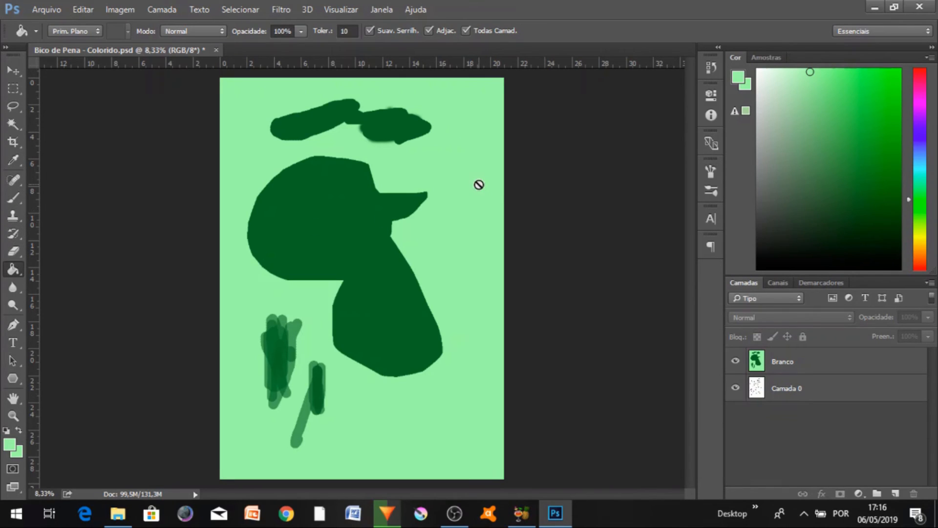
left_click(784, 361)
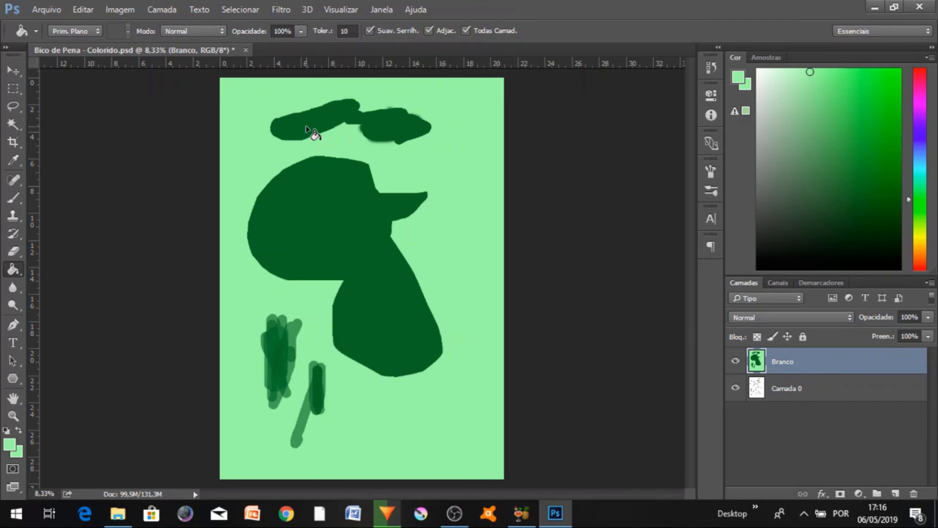
left_click(307, 128)
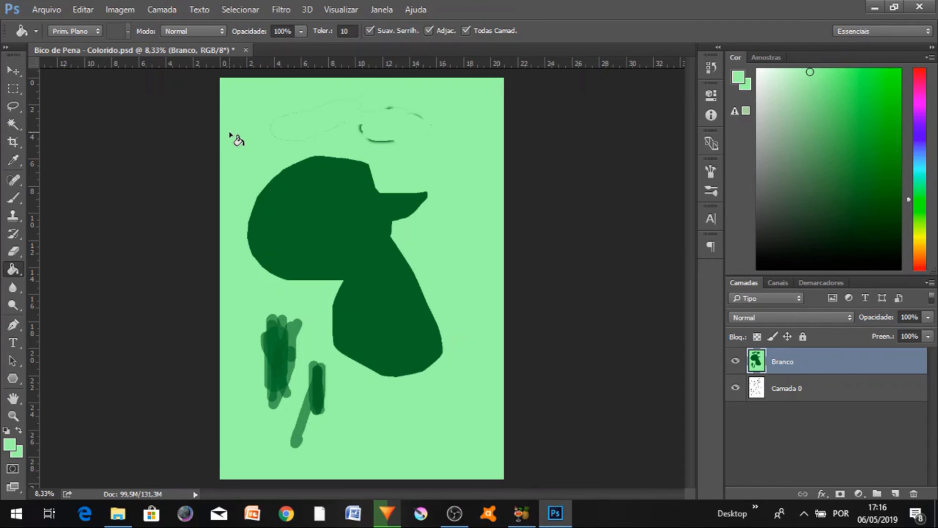
key("ctrl+z")
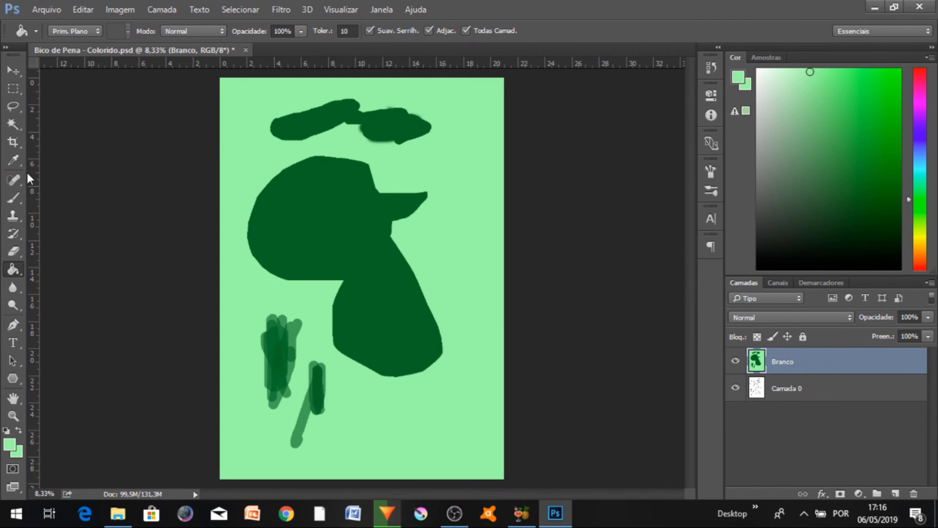
Sample different greens from the large shape and the lower-left strokes, ending with dark green as the foreground colour
left_click(15, 161)
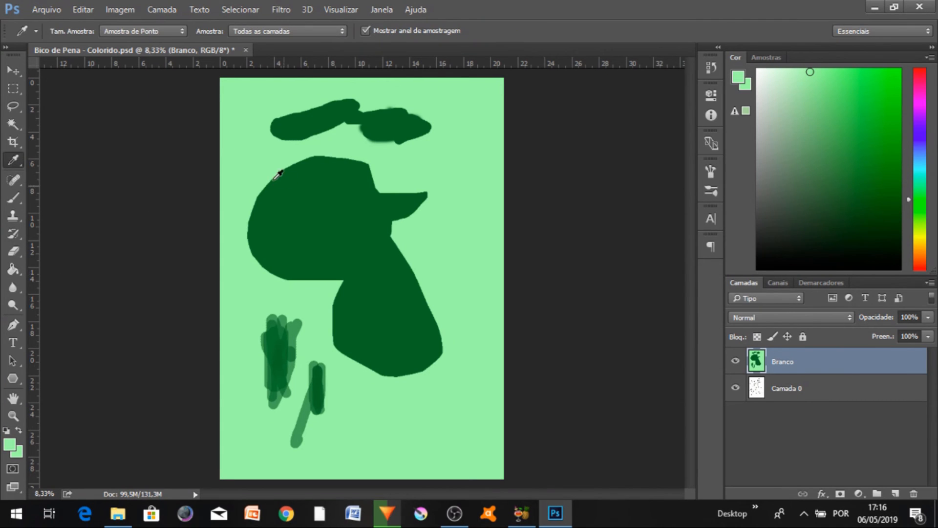
left_click(306, 184)
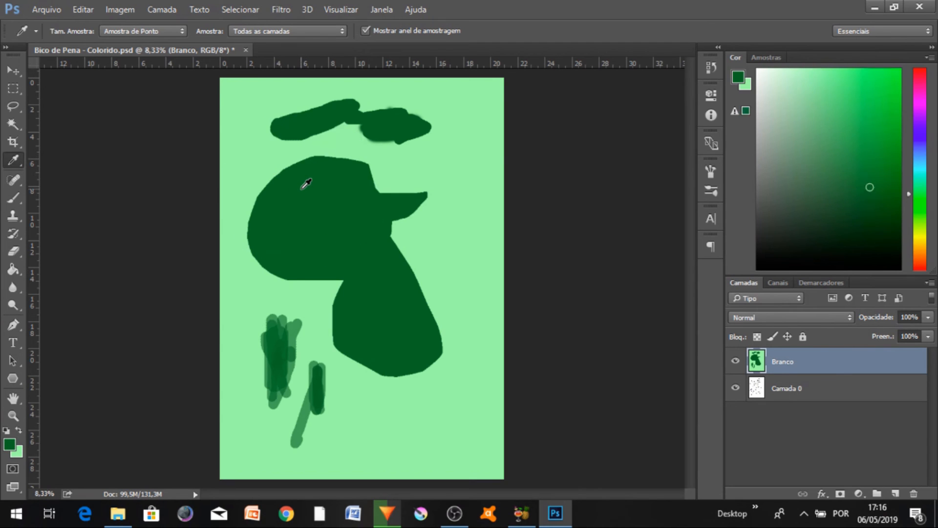
left_click(309, 364)
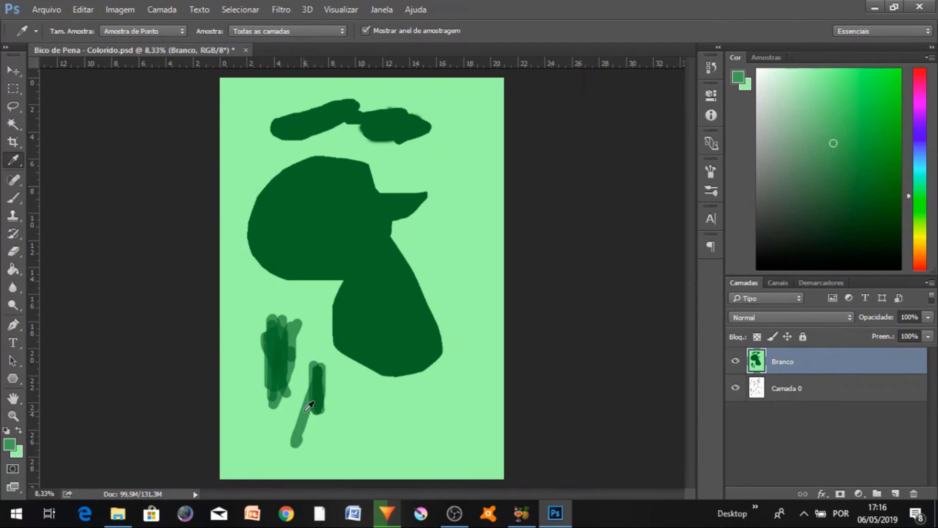
left_click_drag(418, 398, 394, 336)
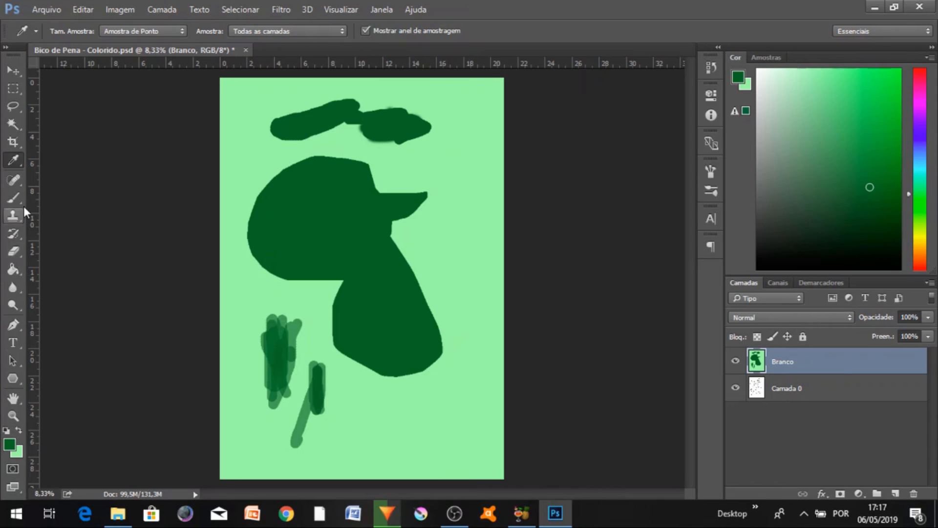
Erase strokes across the dark green shape at partial opacity, raise the eraser opacity to 100%, and erase further strokes beside them
left_click(14, 252)
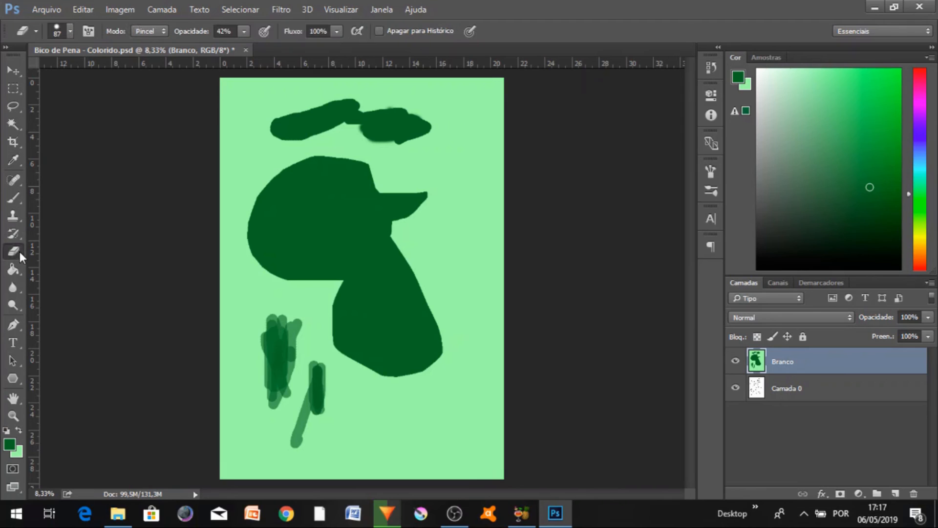
mouse_move(313, 257)
left_mouse_down()
mouse_move(336, 252)
mouse_move(314, 249)
mouse_move(327, 274)
mouse_move(331, 236)
mouse_move(349, 226)
mouse_move(349, 209)
mouse_move(348, 241)
left_mouse_up()
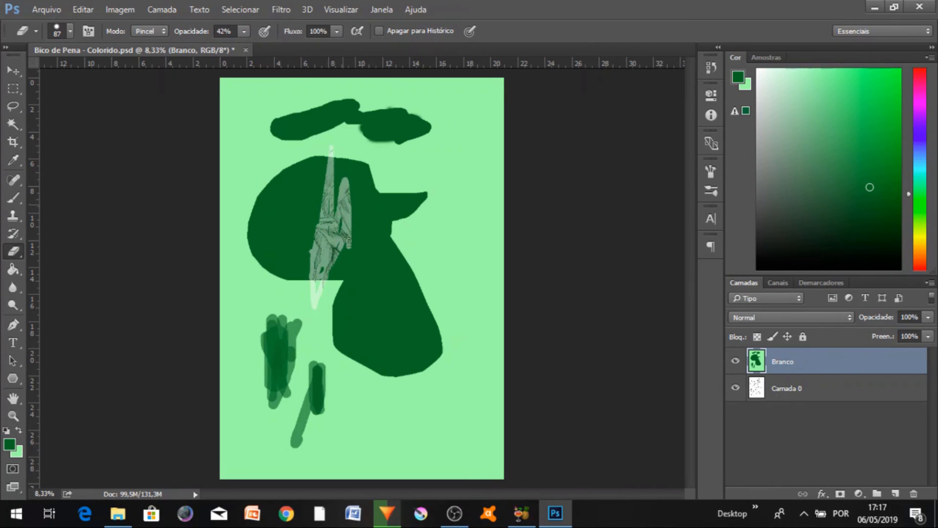
left_click_drag(313, 294, 326, 272)
left_click(244, 32)
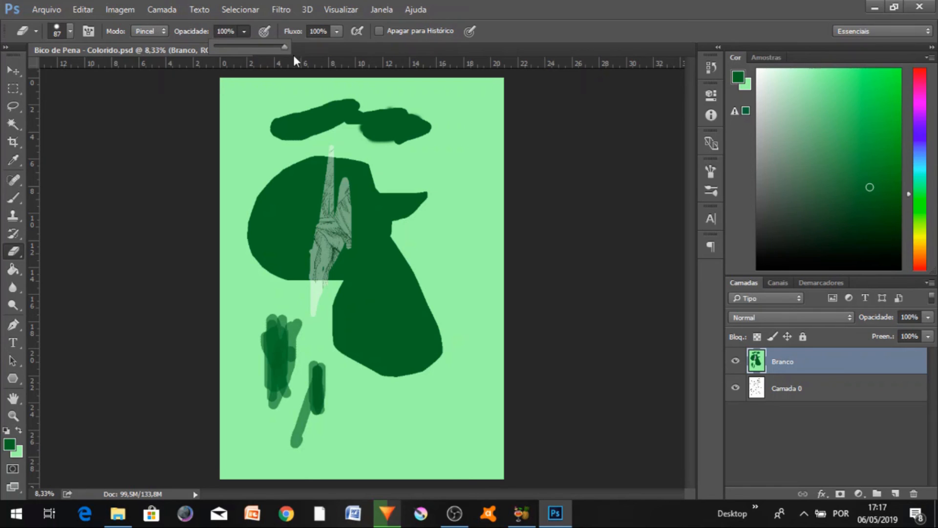
mouse_move(382, 244)
left_mouse_down()
mouse_move(347, 324)
mouse_move(366, 228)
mouse_move(390, 198)
mouse_move(355, 225)
mouse_move(337, 207)
mouse_move(338, 281)
mouse_move(332, 267)
mouse_move(358, 225)
left_mouse_up()
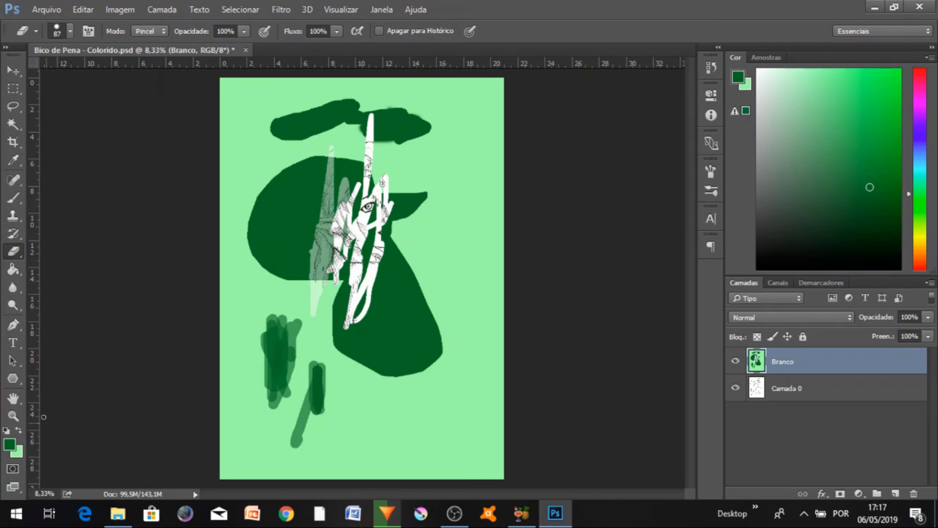
Smudge thin strands outward from the dark green shape's lower edge, the lower-left strokes and the erased white area
left_click(14, 287)
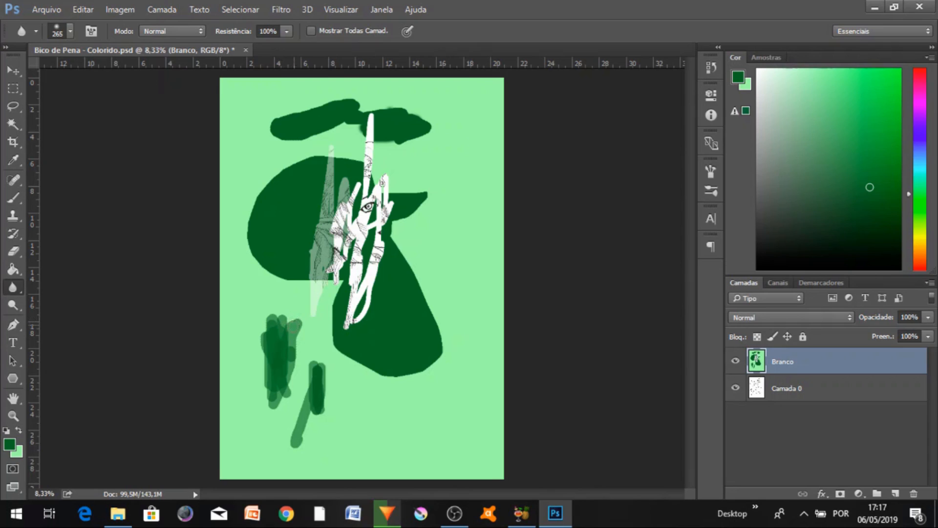
right_click(14, 288)
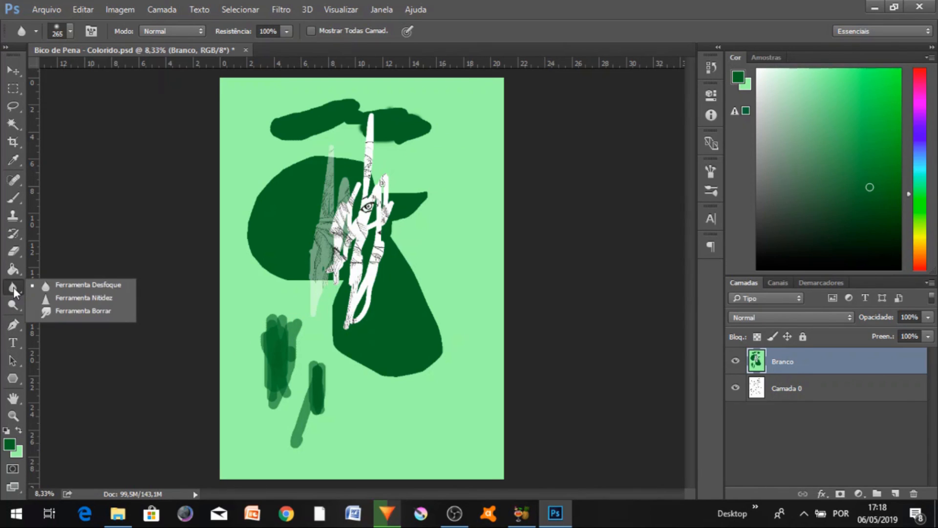
left_click(43, 312)
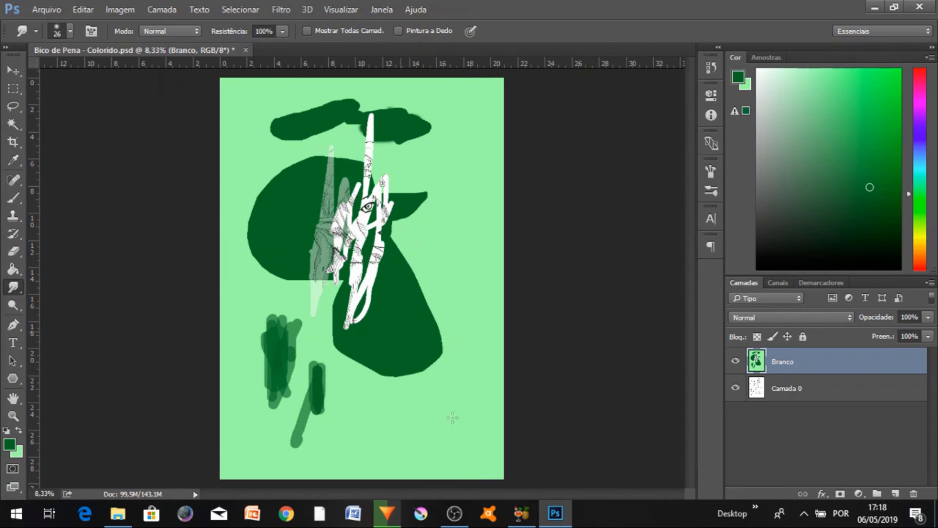
left_click_drag(424, 370, 452, 418)
left_click_drag(430, 368, 462, 410)
mouse_move(435, 364)
left_mouse_down()
mouse_move(460, 388)
mouse_move(407, 420)
left_mouse_up()
mouse_move(386, 376)
left_mouse_down()
mouse_move(362, 392)
mouse_move(339, 385)
left_mouse_up()
left_click_drag(288, 342, 261, 297)
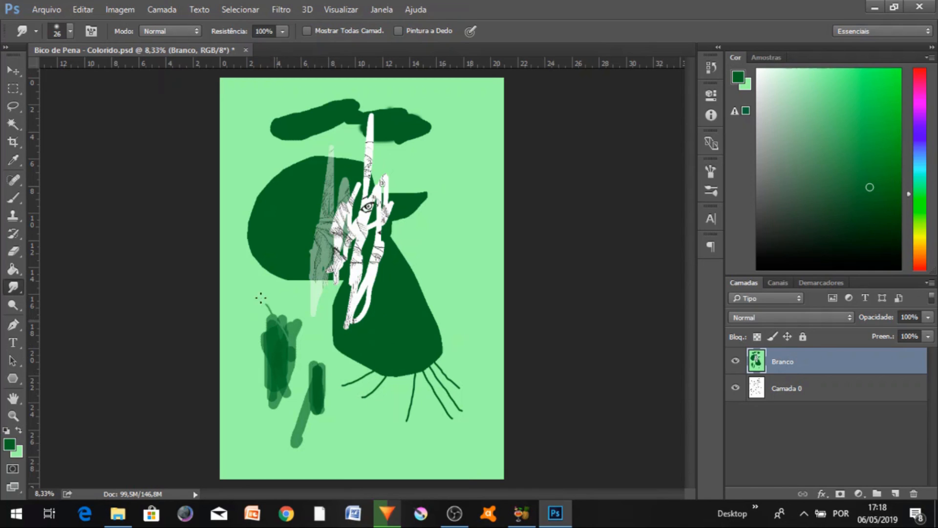
left_click_drag(282, 341, 297, 279)
left_click_drag(293, 347, 334, 318)
left_click_drag(377, 271, 503, 256)
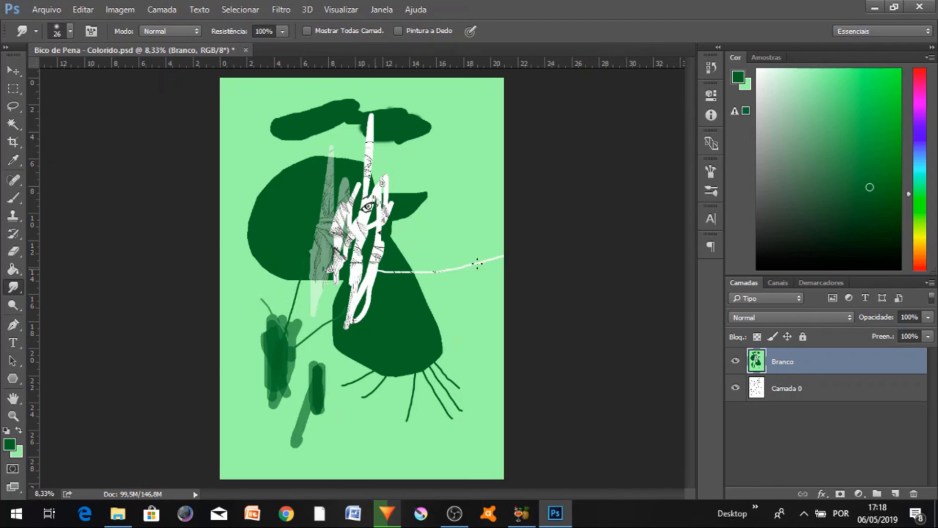
left_click_drag(404, 257, 449, 252)
left_click_drag(387, 246, 454, 228)
key("shift+r")
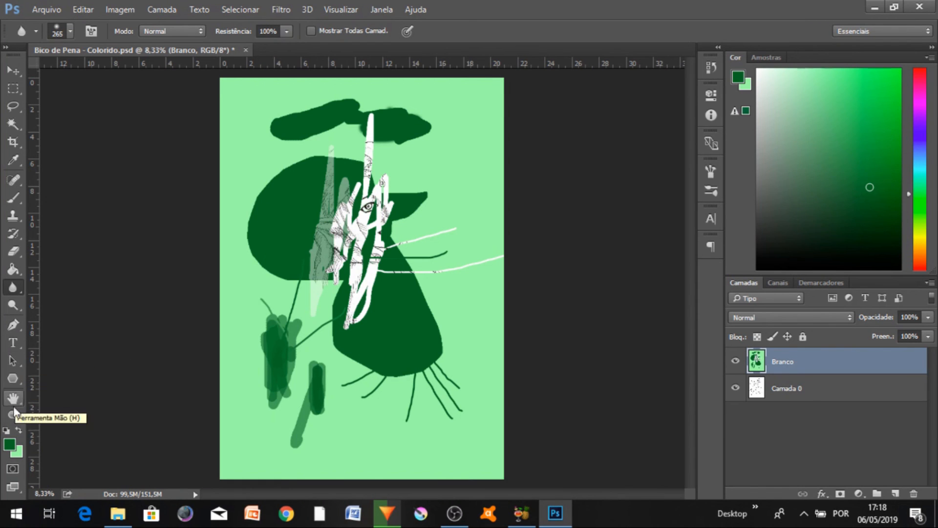
Swap the foreground and background colours, and set the foreground colour to dark blue #1f5b7a
left_click(19, 429)
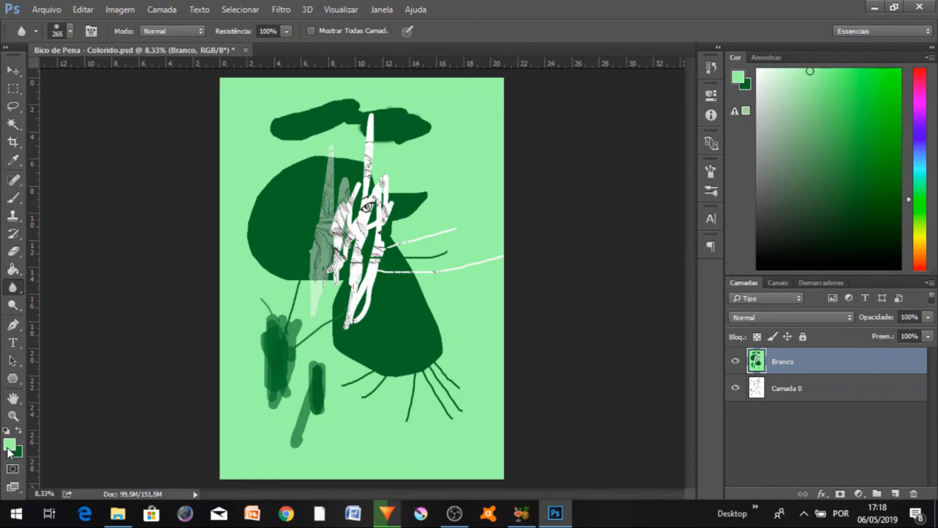
left_click(10, 444)
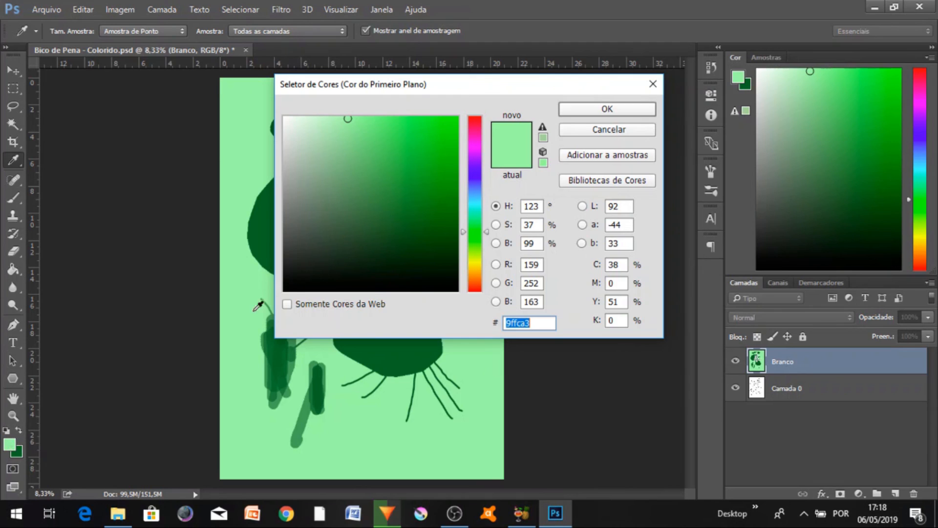
left_click_drag(415, 162, 453, 212)
left_click(445, 199)
left_click(475, 122)
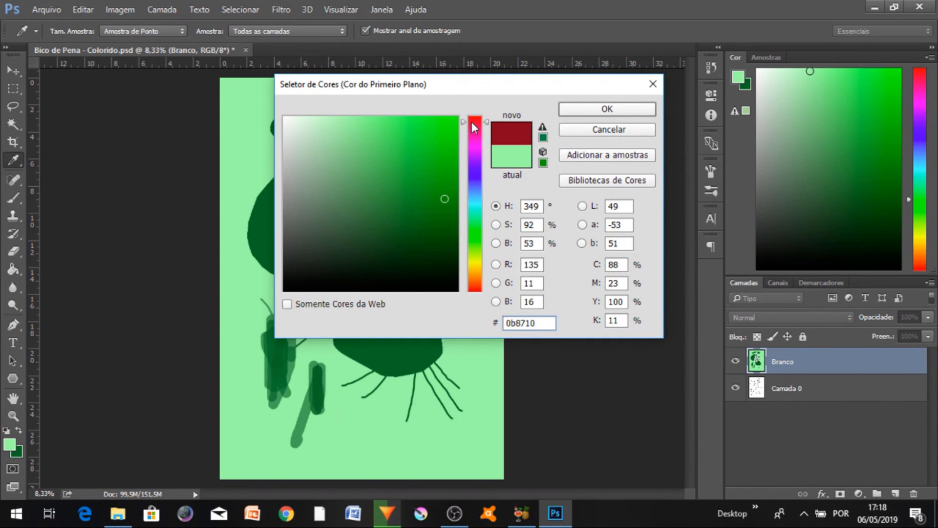
left_click(414, 208)
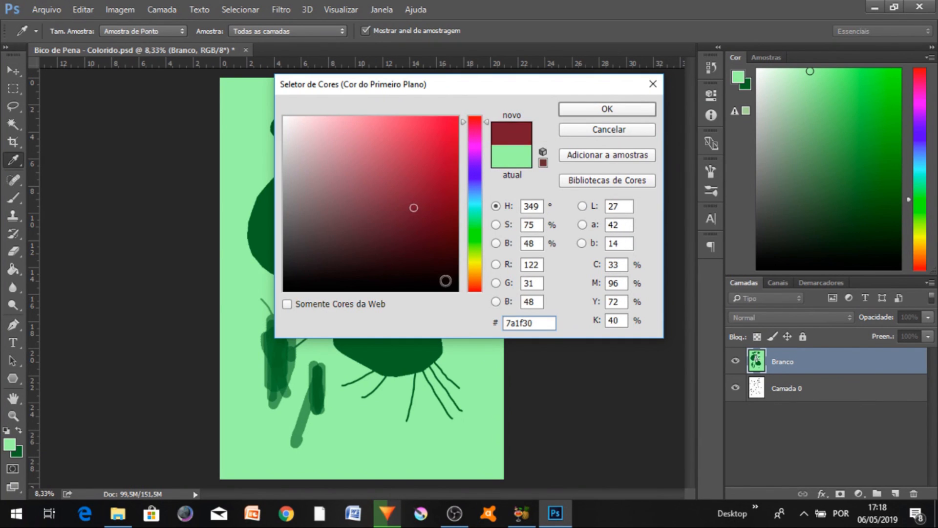
left_click(473, 271)
left_click(469, 193)
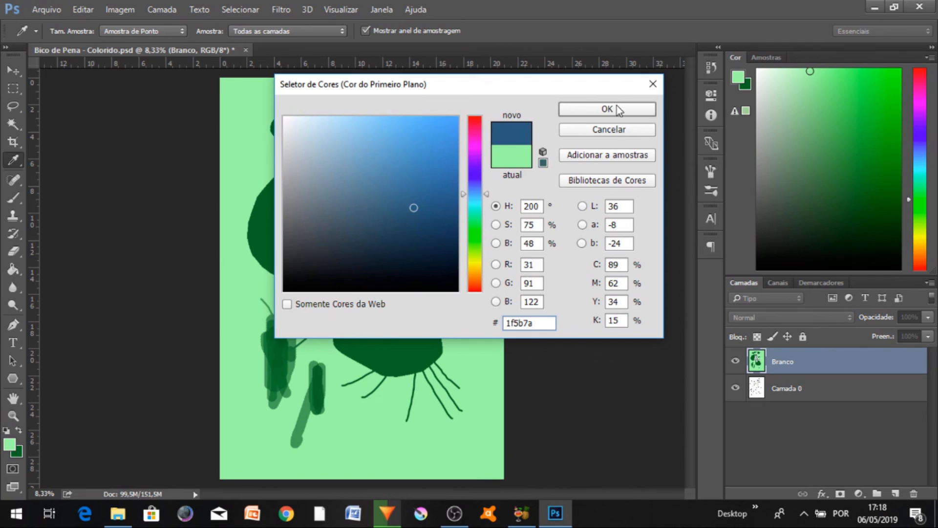
left_click(616, 106)
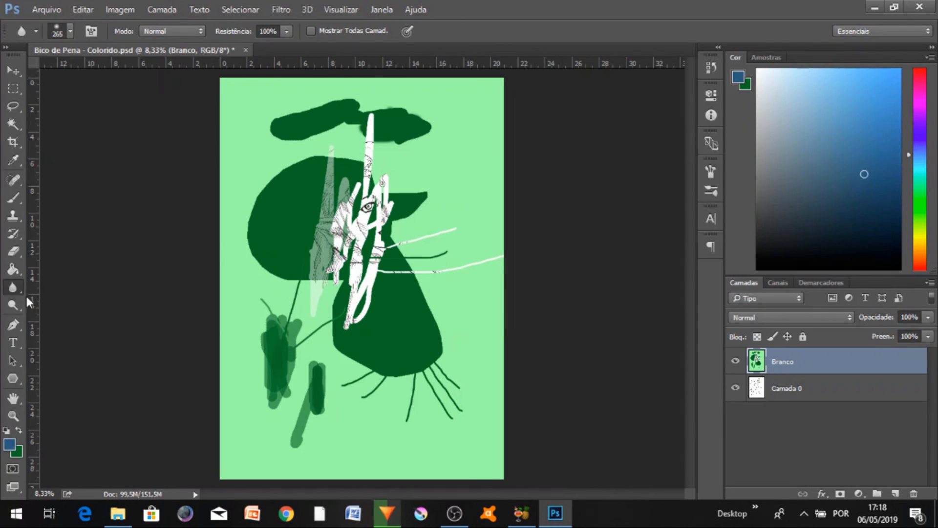
Brush semi-transparent blue strokes in the canvas's upper-right area, raise the brush opacity to 100%, and paint solid blue over them
left_click(15, 199)
mouse_move(449, 173)
left_mouse_down()
mouse_move(437, 227)
mouse_move(455, 117)
mouse_move(440, 211)
mouse_move(439, 163)
mouse_move(435, 188)
left_mouse_up()
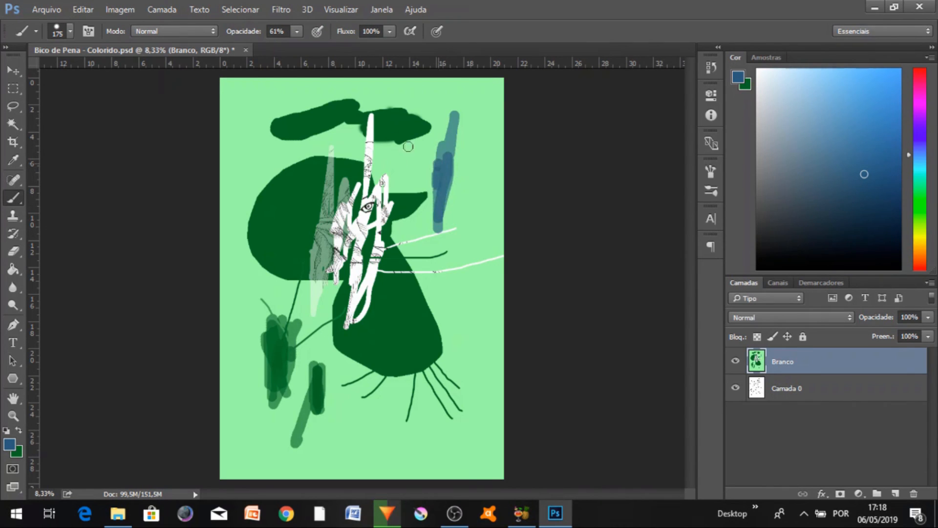
left_click(296, 32)
left_click_drag(297, 46, 435, 80)
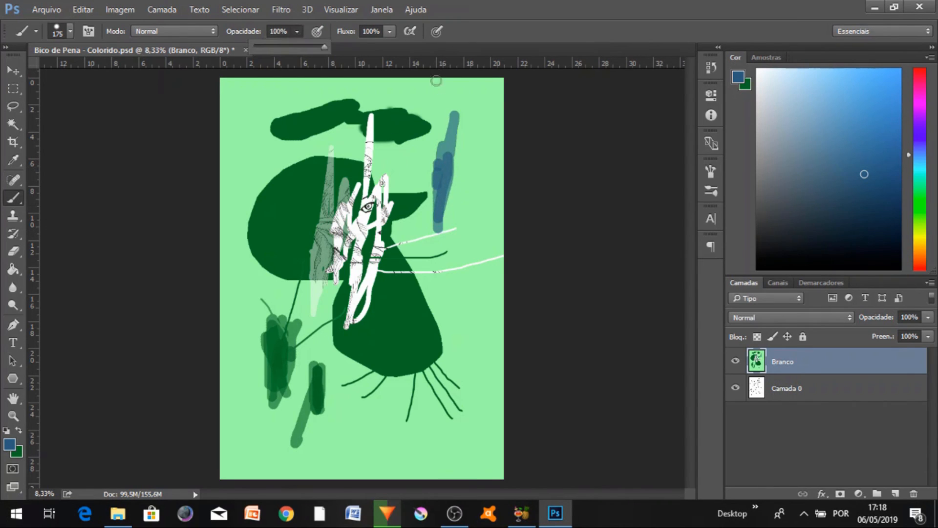
left_click(440, 132)
mouse_move(445, 135)
left_mouse_down()
mouse_move(453, 191)
mouse_move(455, 139)
mouse_move(455, 157)
left_mouse_up()
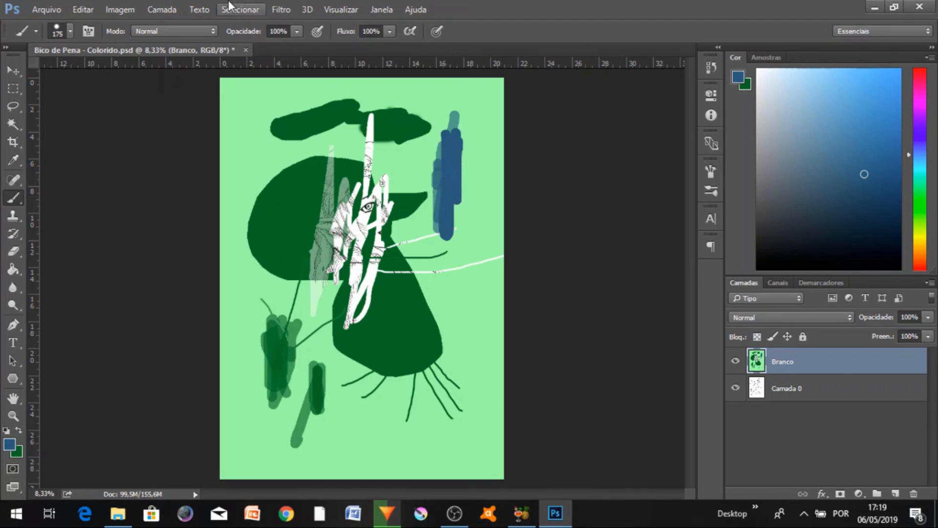
Lower the brush opacity to 43% and paint overlapping blue strokes around the top of the solid blue stroke
left_click(297, 32)
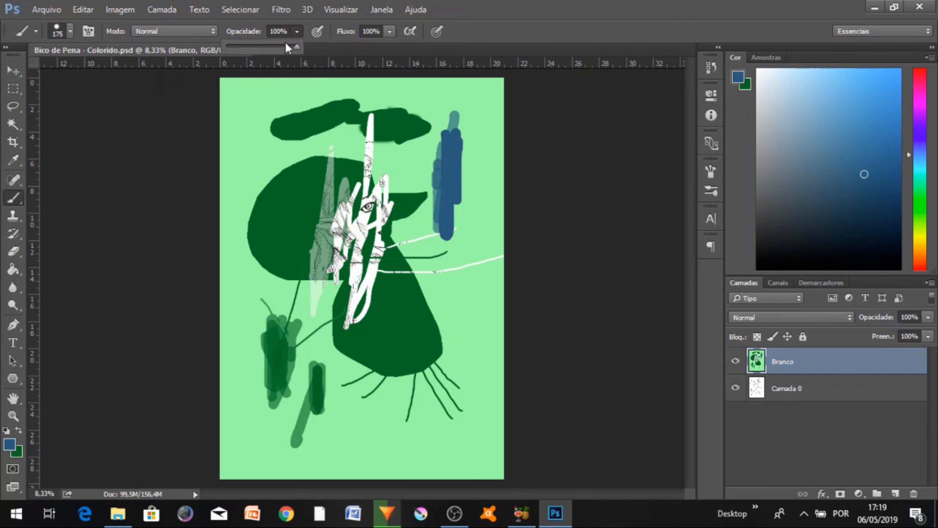
left_click(257, 47)
left_click(431, 92)
mouse_move(445, 101)
left_mouse_down()
mouse_move(425, 146)
mouse_move(454, 125)
mouse_move(438, 110)
mouse_move(456, 103)
mouse_move(441, 121)
left_mouse_up()
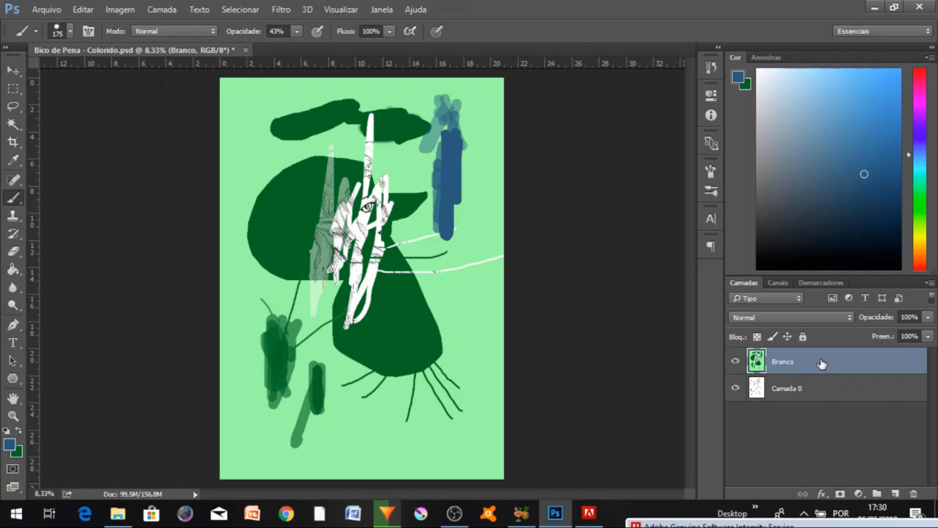
Delete the Branco layer, leaving only the scanned drawing layer
mouse_move(821, 362)
left_mouse_down()
mouse_move(841, 376)
mouse_move(914, 495)
left_mouse_up()
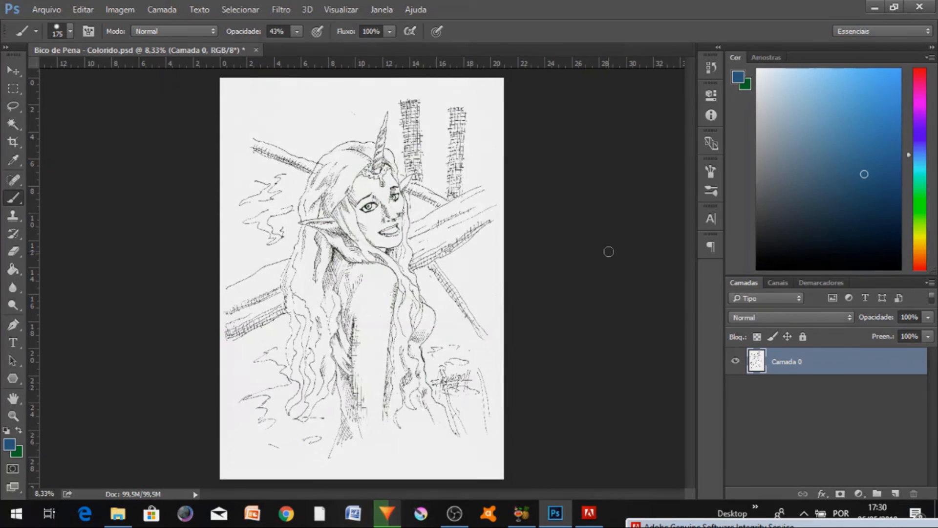
left_click(469, 508)
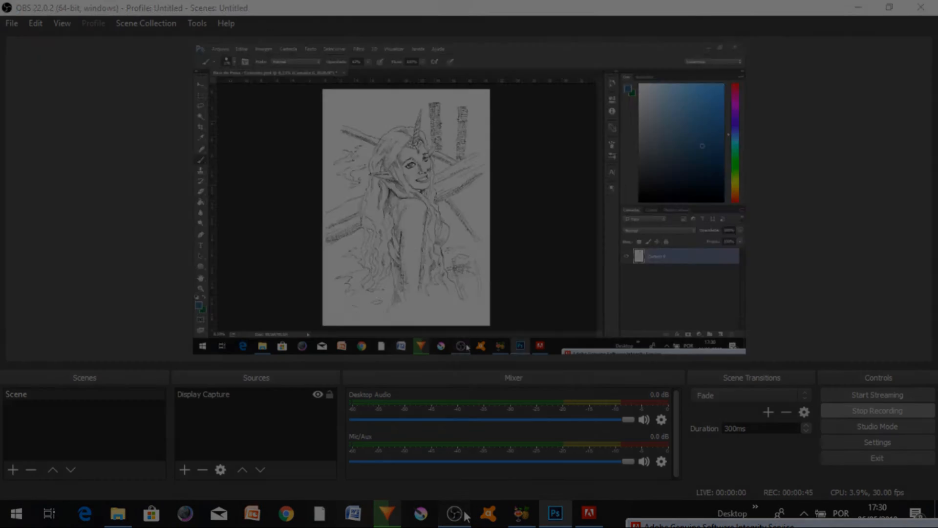